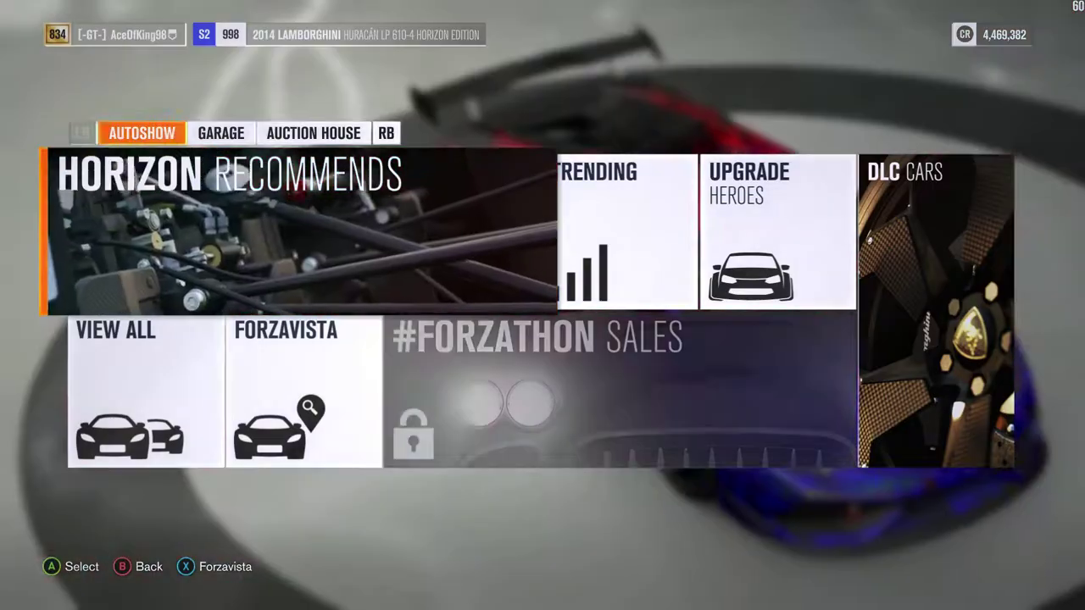
key(Escape)
key(Escape)
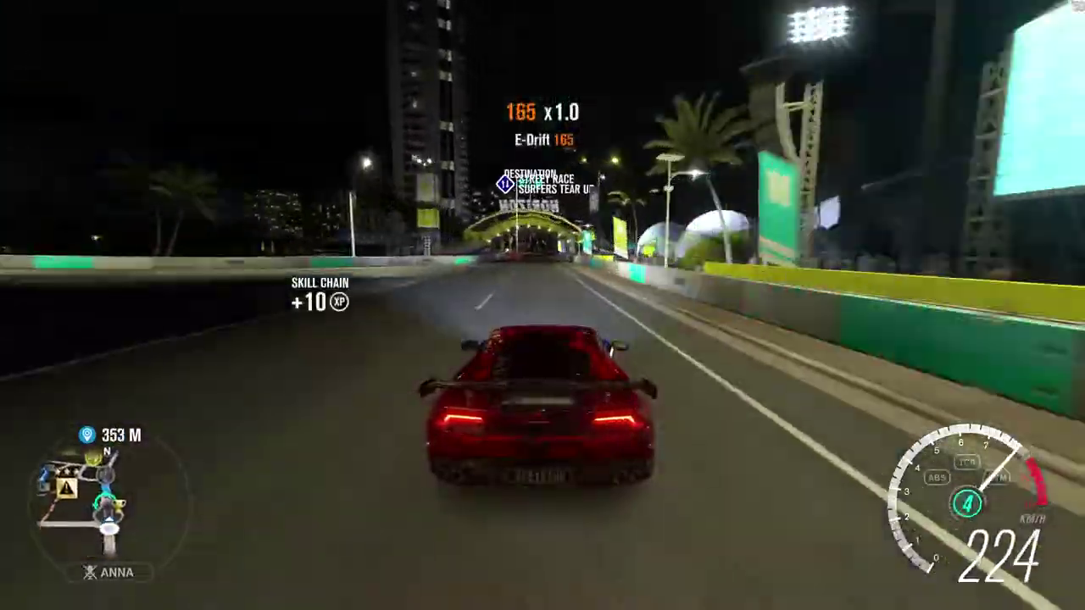
- Drive to Park Cross Country Circuit and set the exhibition race's time of day to Sunset
key(s)
key(Return)
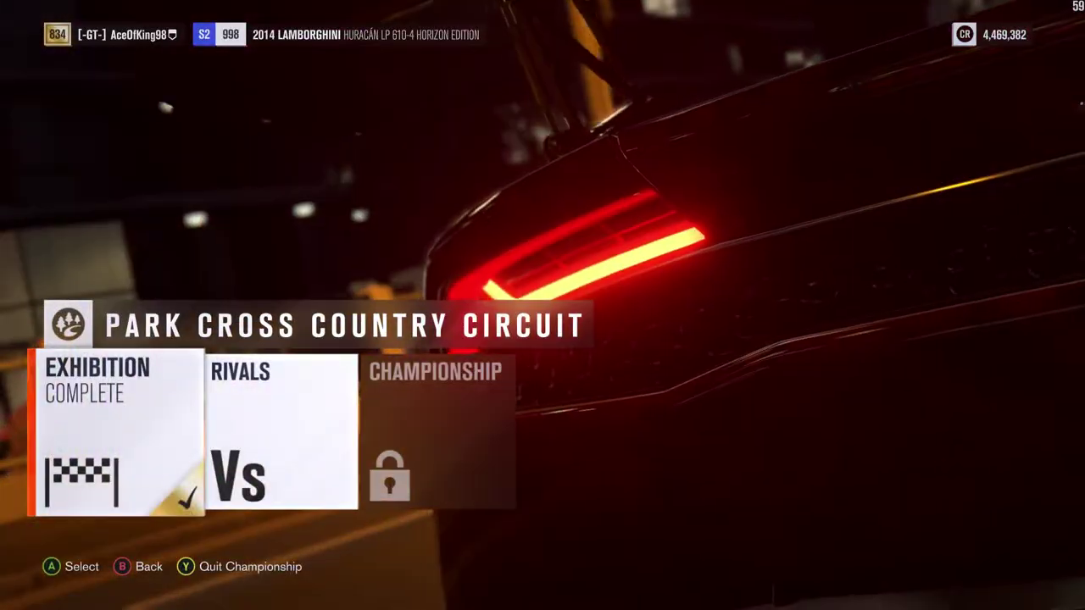
key(Return)
key(Return)
- Start the sunset blueprint race, quit it, and accept the 0 CR fast travel
key(Return)
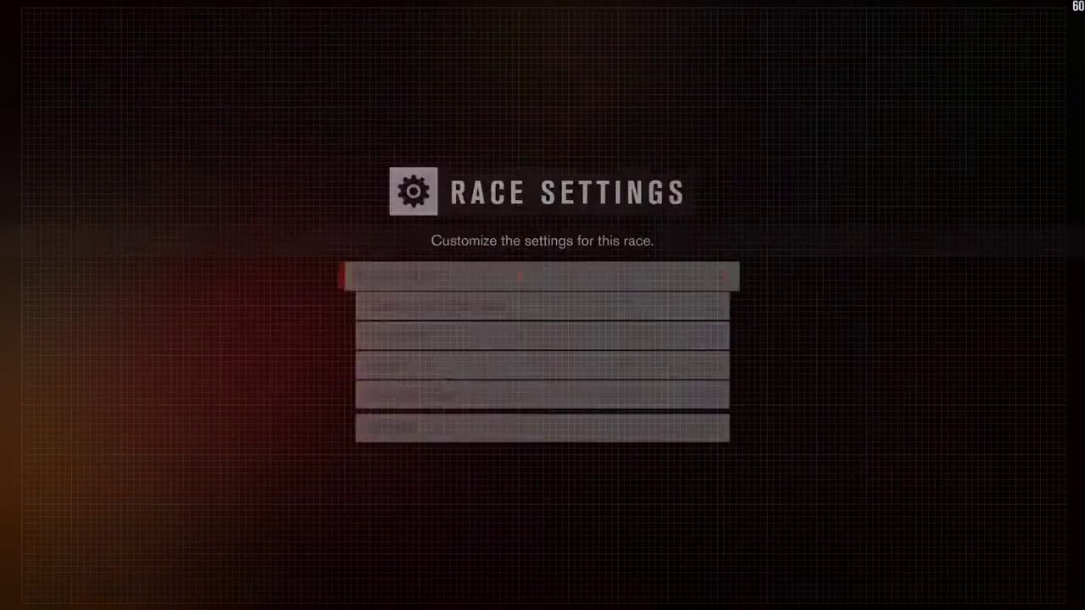
key(Right)
key(Escape)
key(Down)
key(Right)
key(Return)
key(Return)
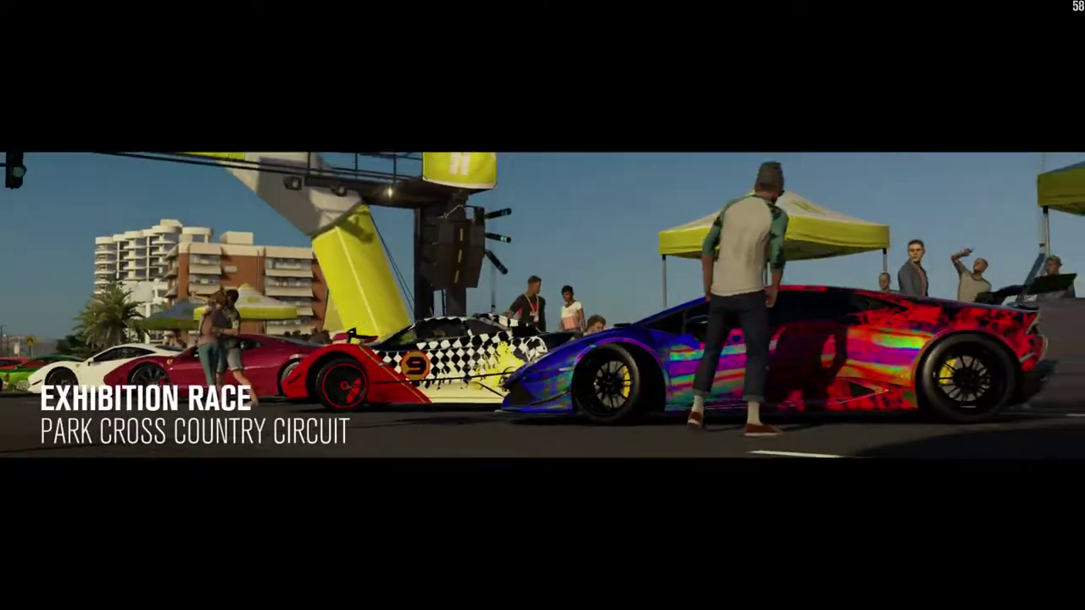
key(Escape)
key(Return)
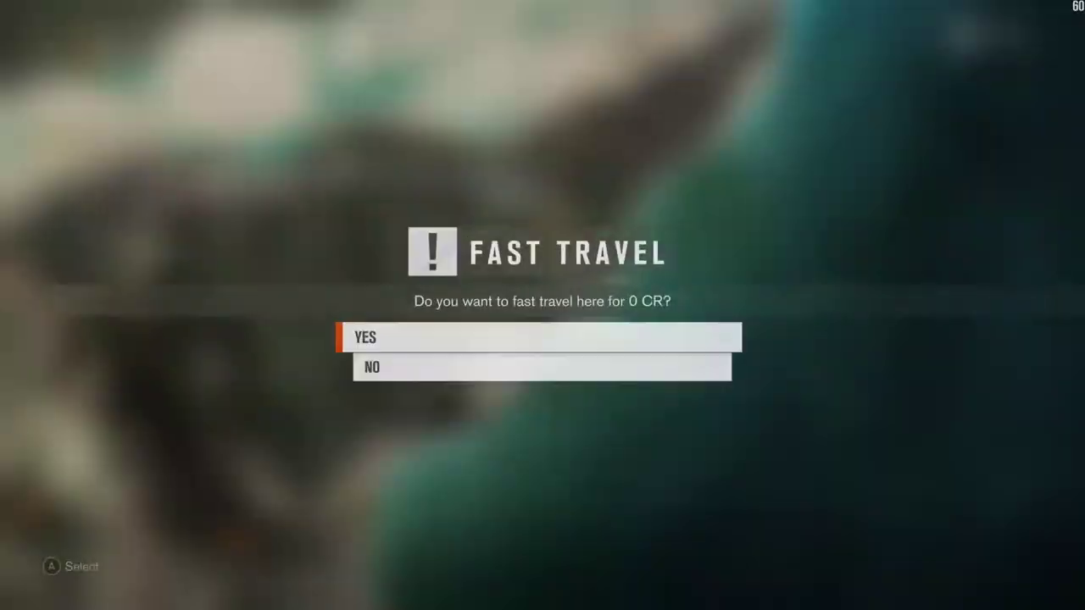
key(Return)
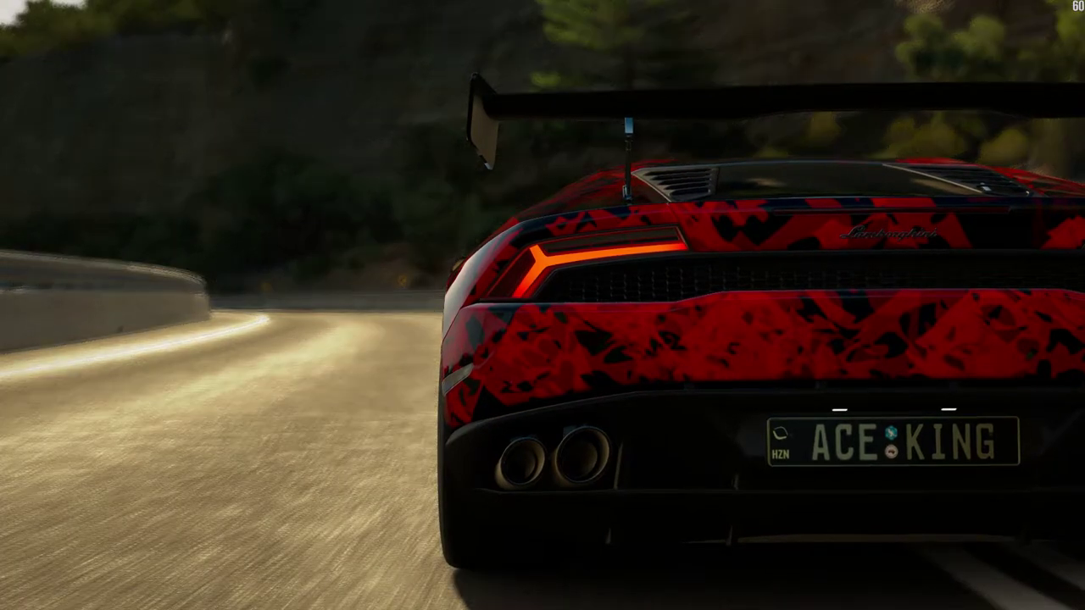
- Capture the full 1919x1079 screen in Lightshot and save it to the desktop as ergearg.png
key(Print)
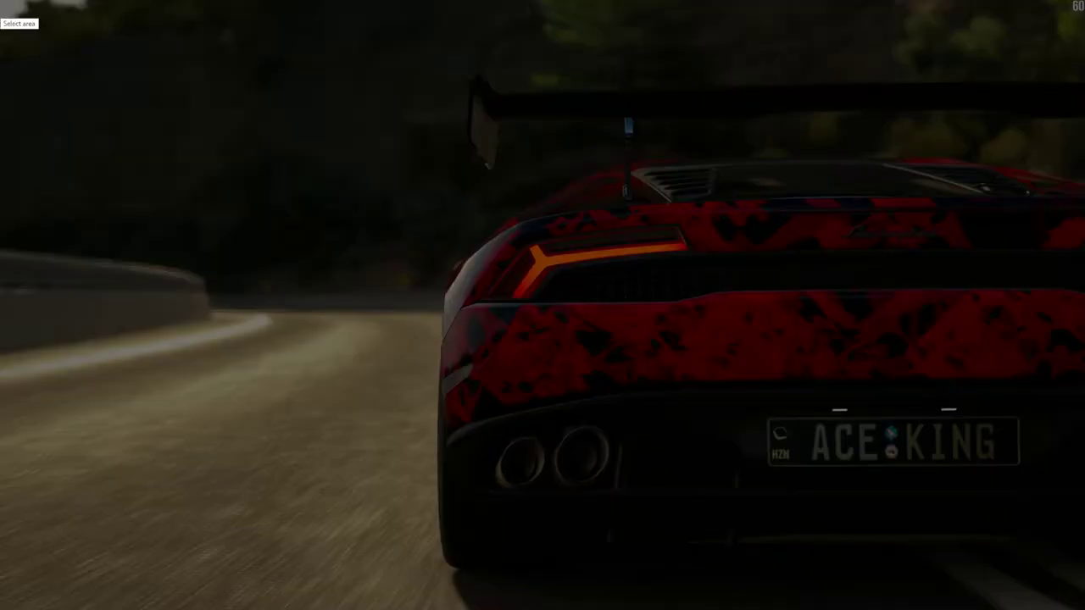
drag(0, 0, 1084, 609)
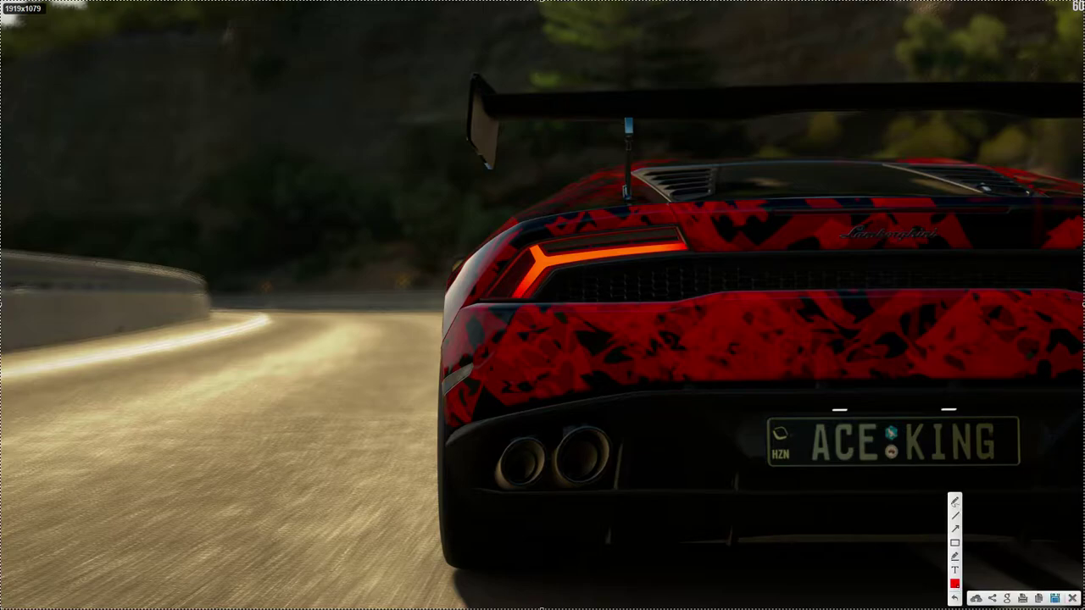
click(1056, 598)
text(ergearg)
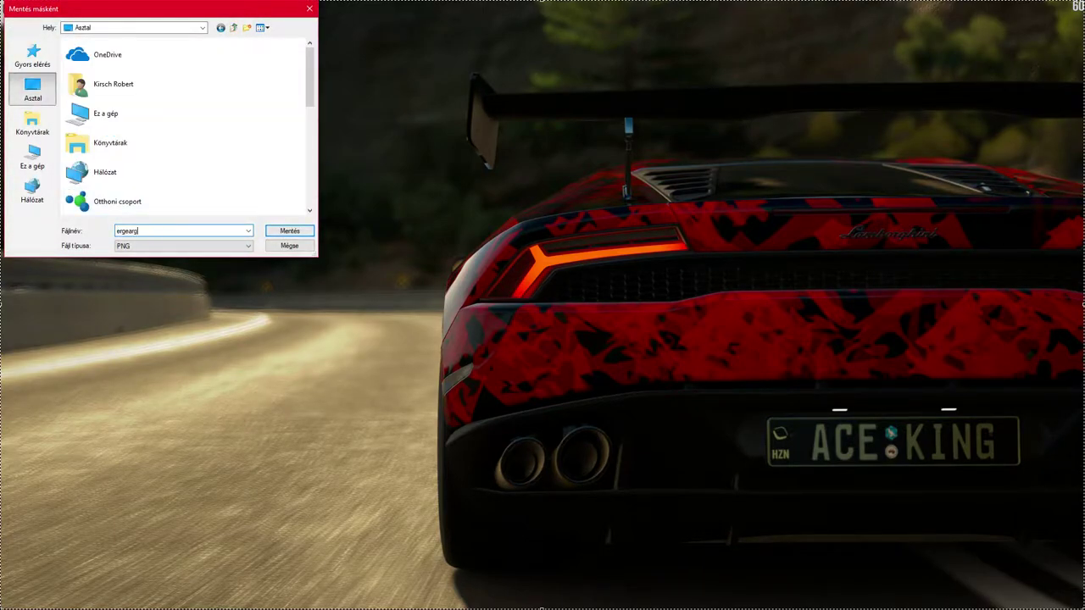
key(Return)
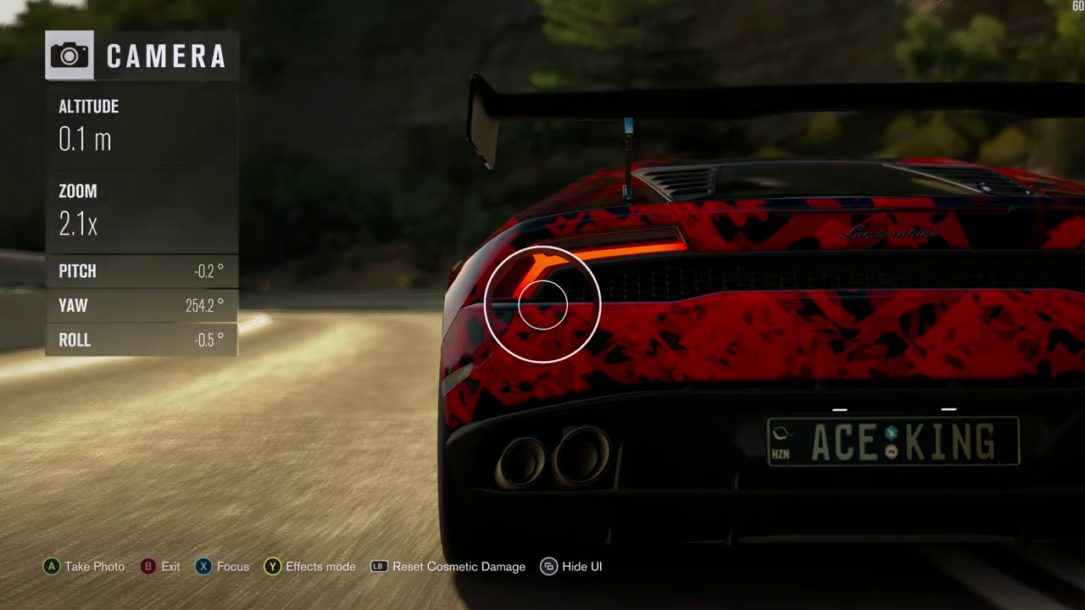
- Leave photo mode, switch to the desktop, and check ergearg.png in Photos before closing it
key(Escape)
key(Return)
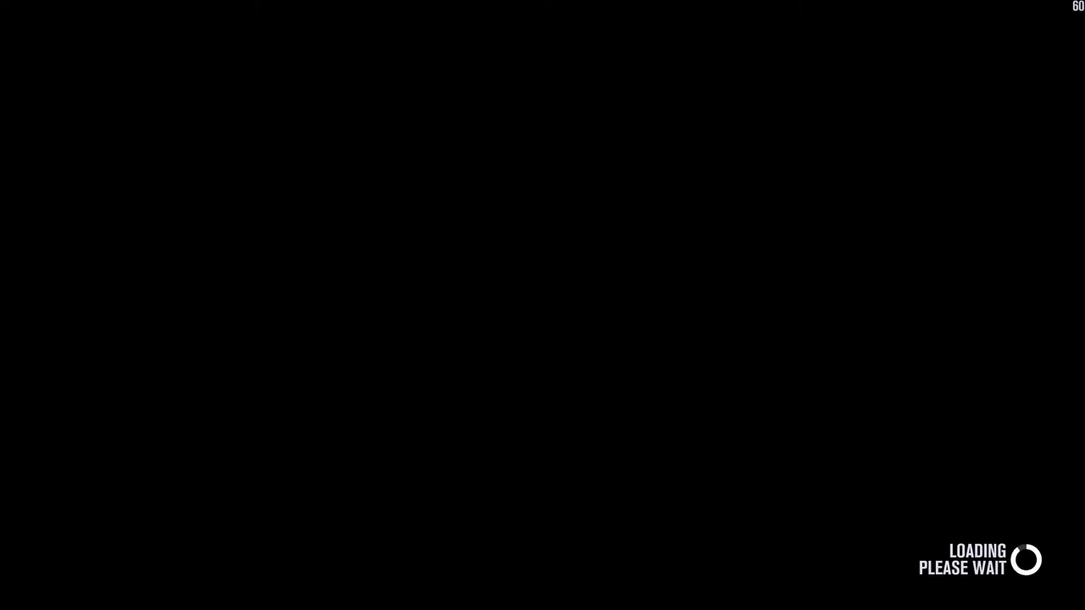
key(Escape)
key(Return)
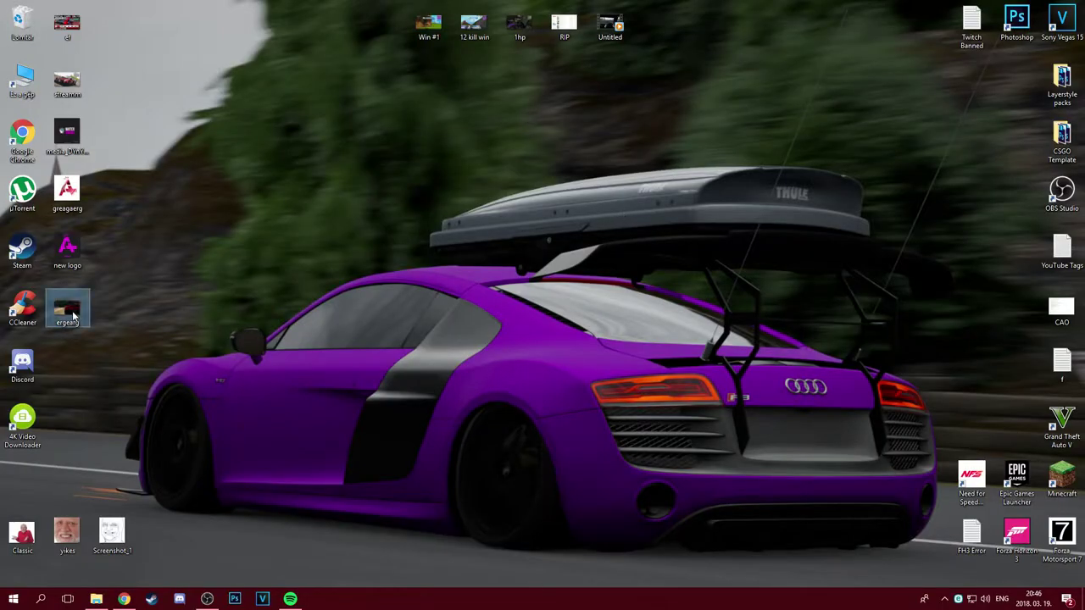
double_click(68, 307)
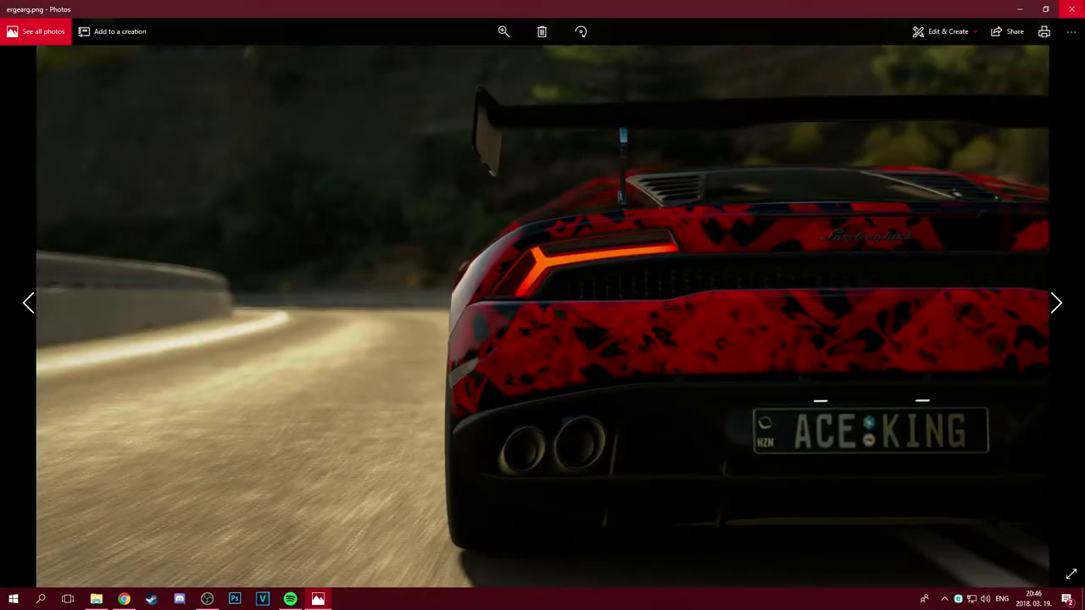
key(alt+F4)
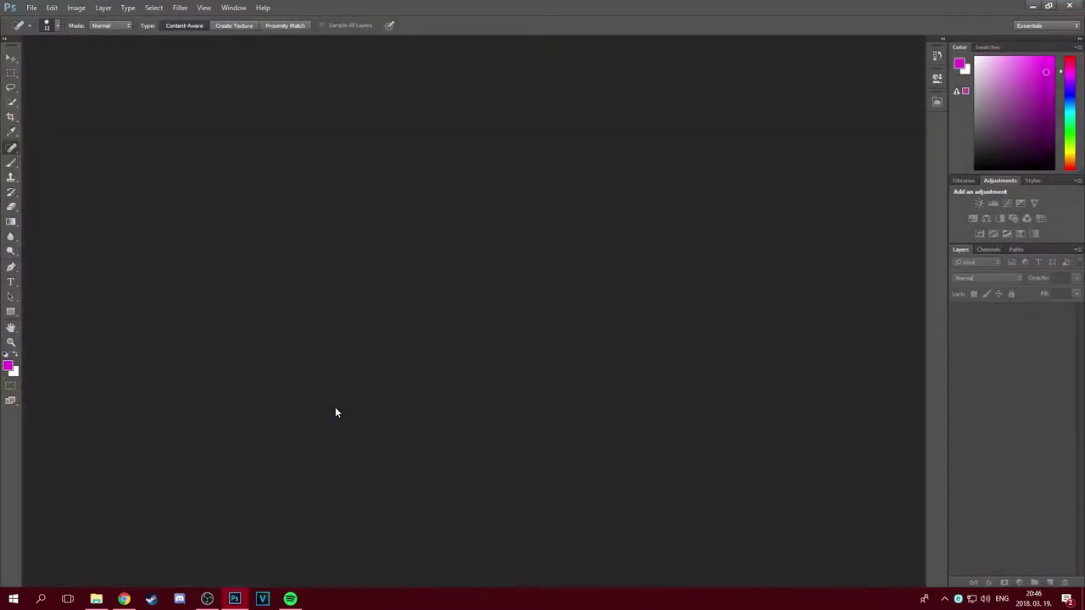
- Create a new blank transparent Untitled-1 document
click(33, 7)
click(47, 23)
click(672, 142)
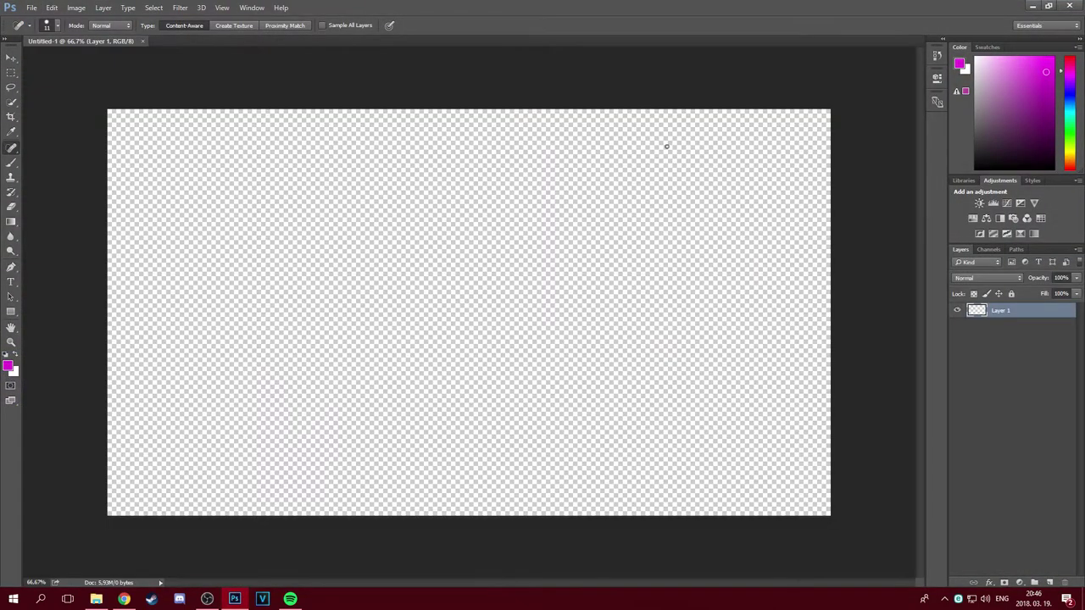
- Place ergearg embedded, enlarge it slightly to fill the canvas, and commit it
click(30, 7)
click(672, 143)
click(31, 8)
click(59, 218)
double_click(255, 165)
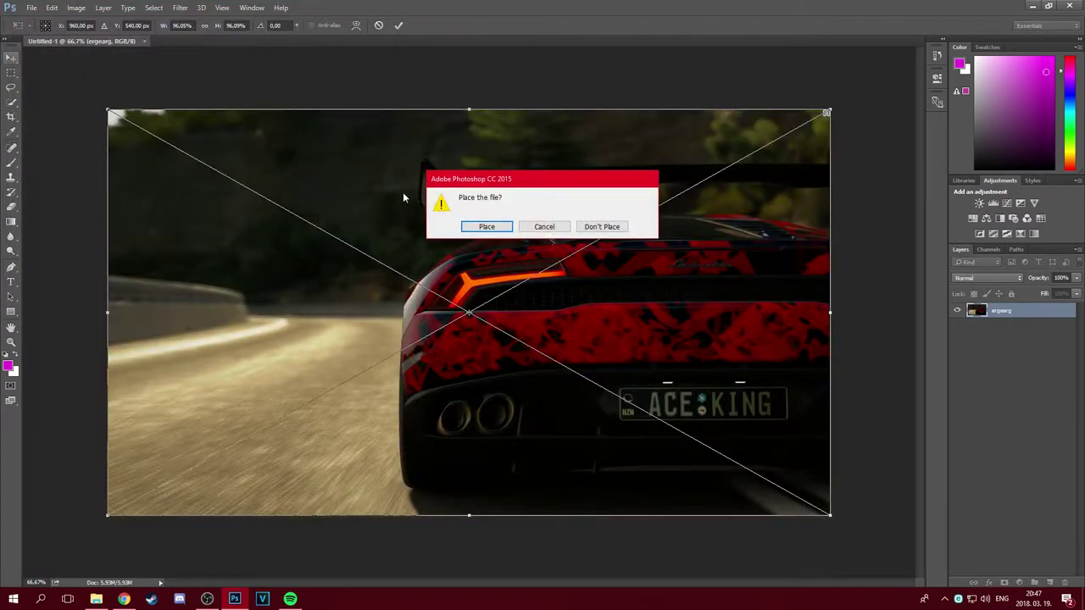
click(544, 227)
drag(829, 514, 831, 516)
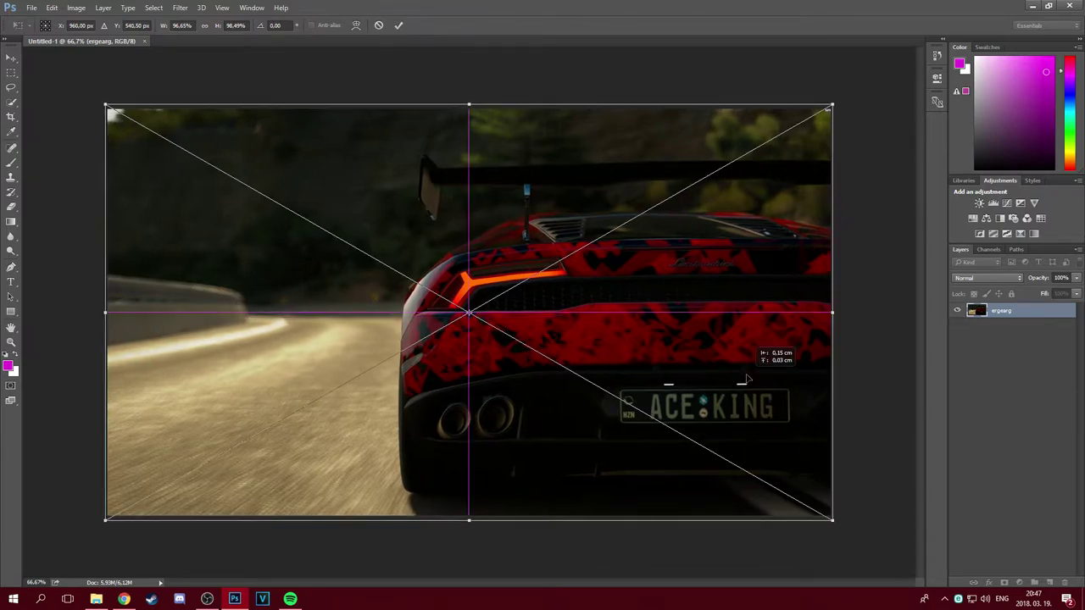
click(11, 148)
click(12, 58)
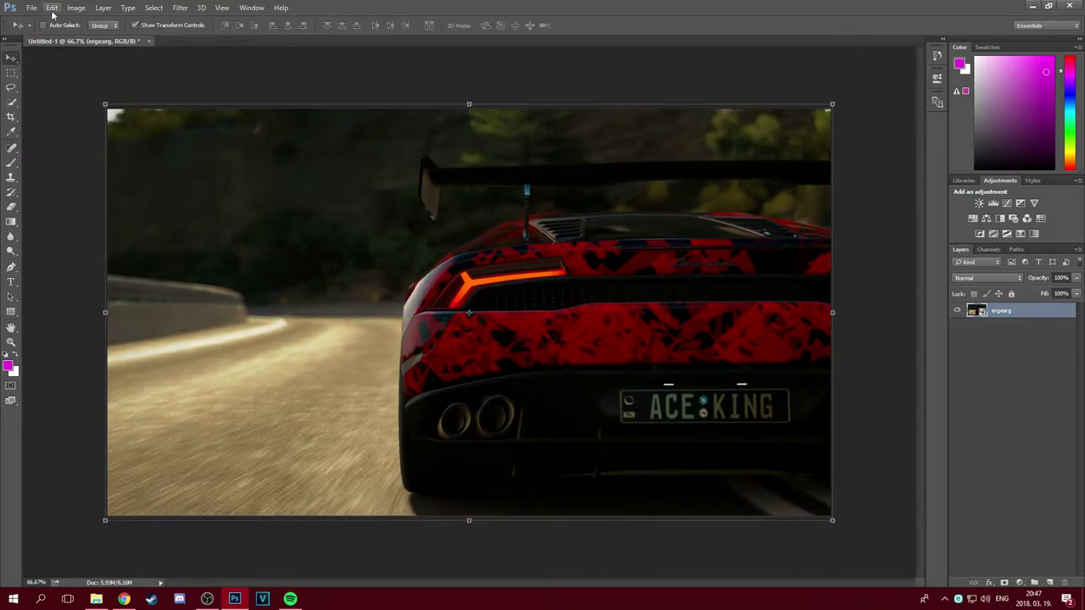
click(12, 101)
- Rasterize the ergearg layer and try spot-healing the 60 counter, undoing the poor strokes
key(j)
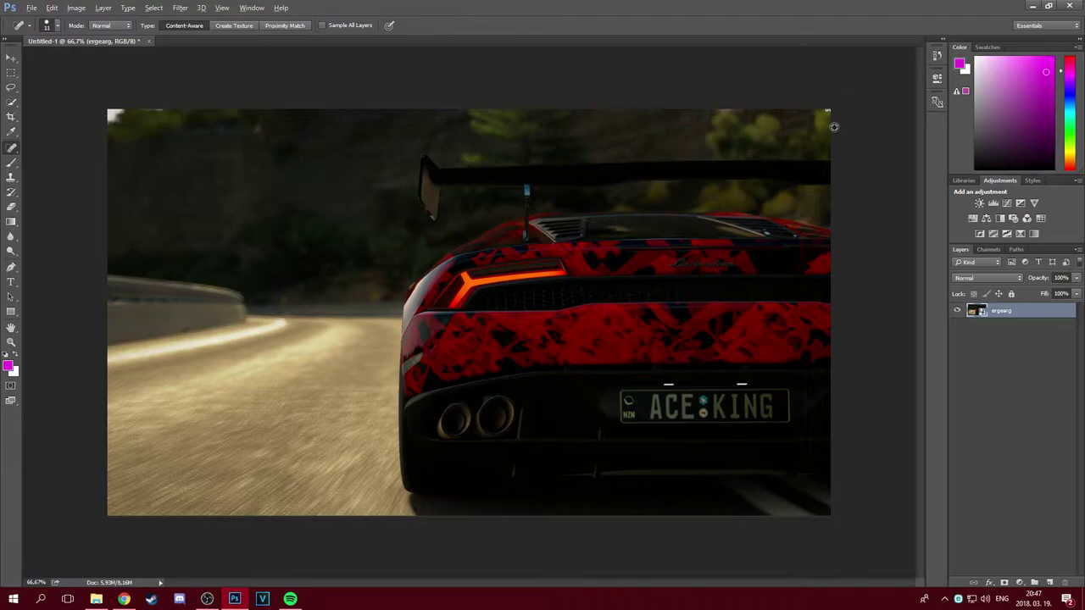
scroll(882, 152, up, 5)
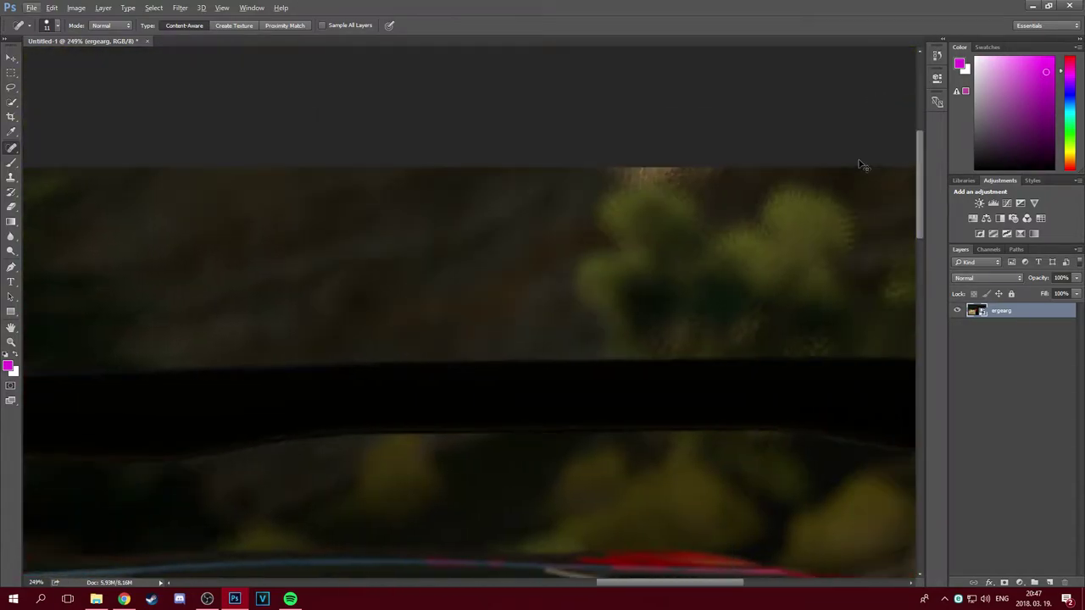
scroll(859, 164, right, 3)
click(757, 199)
key(Return)
drag(809, 186, 788, 177)
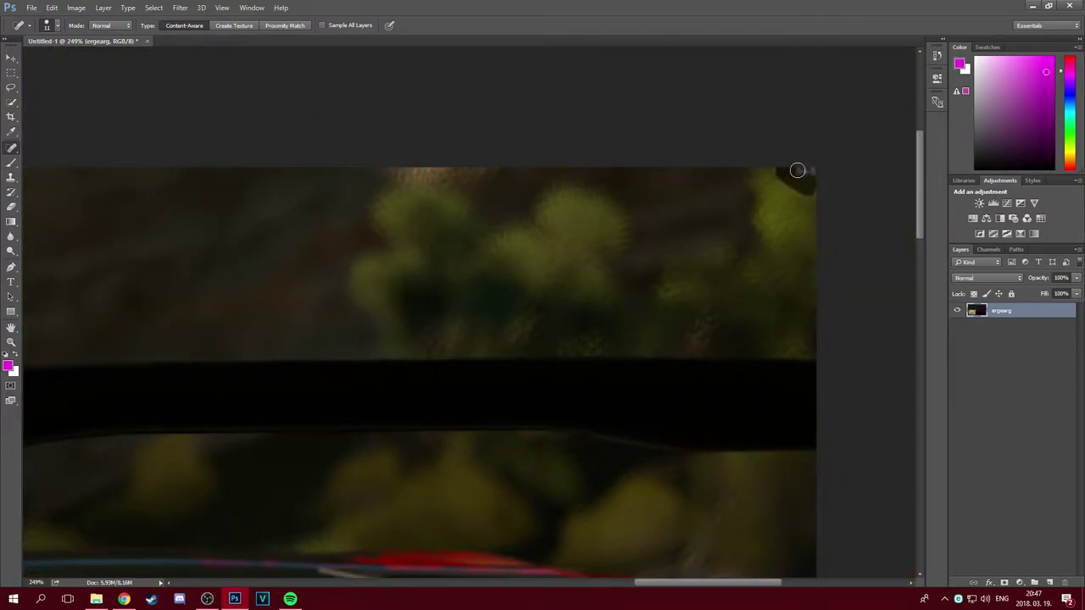
mouse_move(806, 218)
mouse_down()
mouse_move(814, 174)
mouse_move(778, 176)
mouse_move(801, 202)
mouse_up()
drag(727, 195, 814, 174)
key(ctrl+z)
- Shift the layer, heal away the 60 counter, realign it, and duplicate it as ergearg copy
key(v)
drag(743, 217, 706, 255)
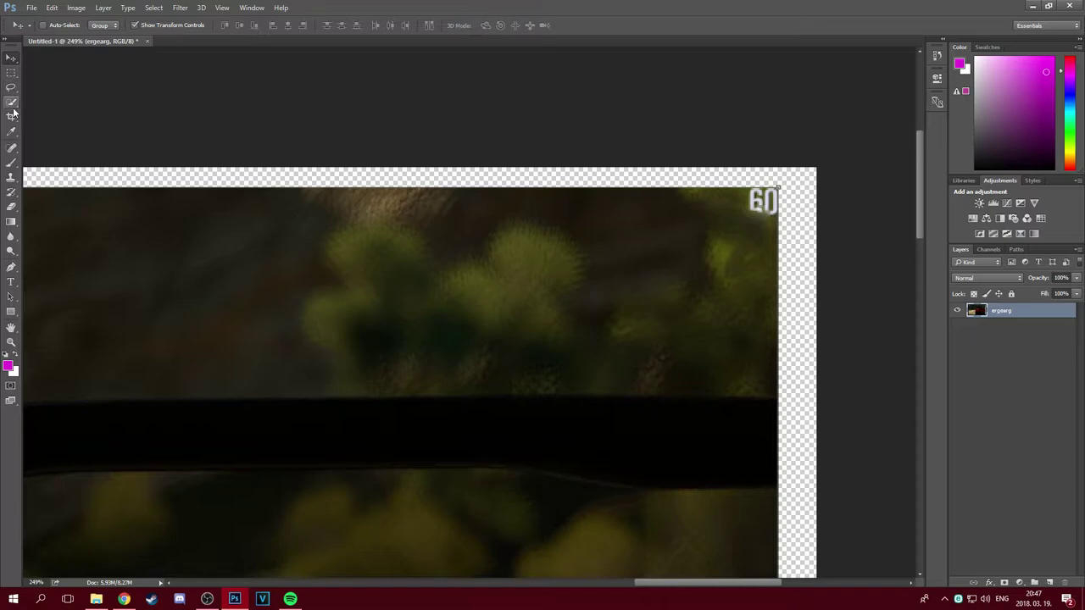
click(11, 148)
drag(736, 196, 776, 212)
key(v)
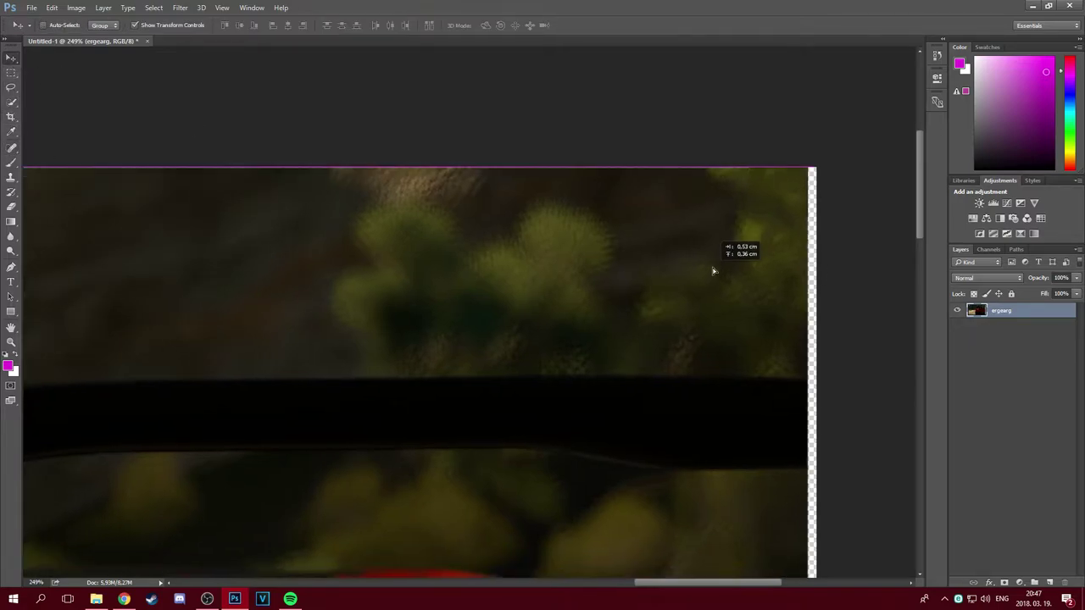
drag(712, 271, 734, 262)
scroll(698, 351, down, 5)
drag(379, 313, 377, 314)
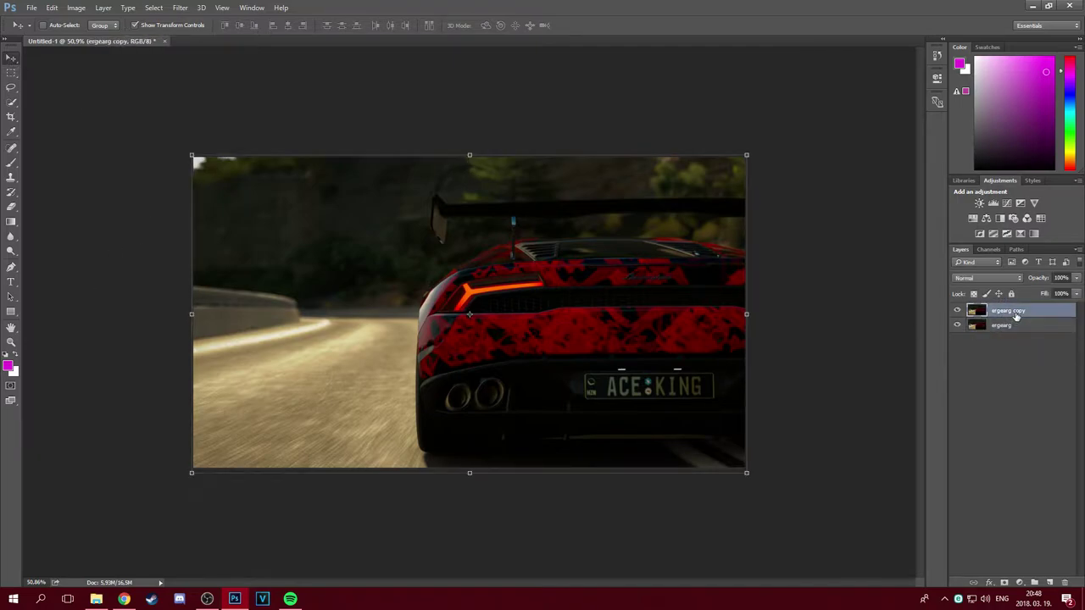
- Undo the duplicate, nudge the ergearg screenshot slightly, and add a new empty Layer 1
key(ctrl+z)
click(613, 246)
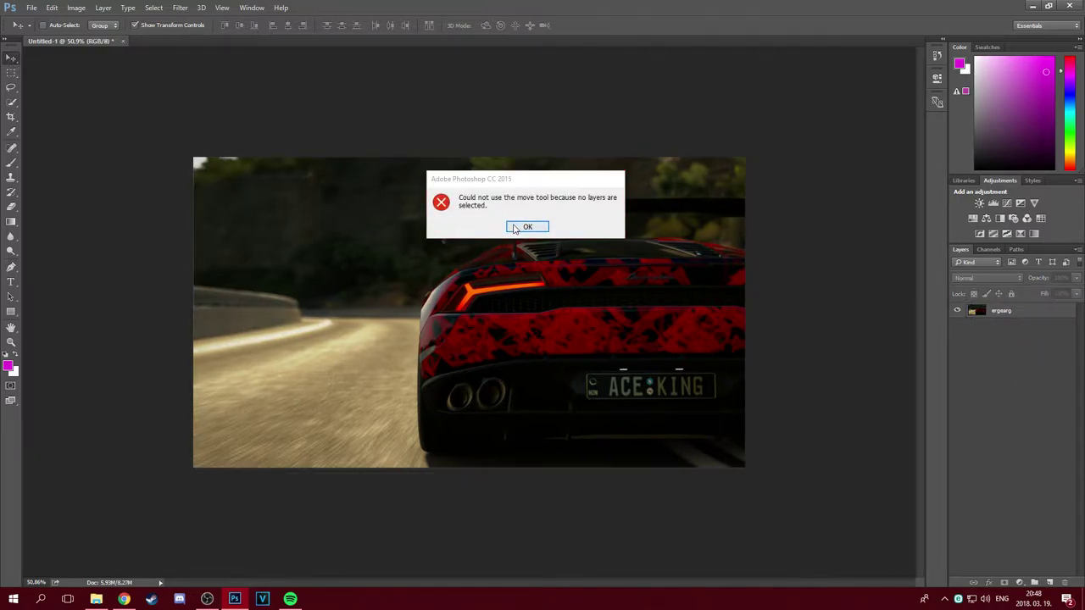
key(Return)
drag(719, 298, 716, 295)
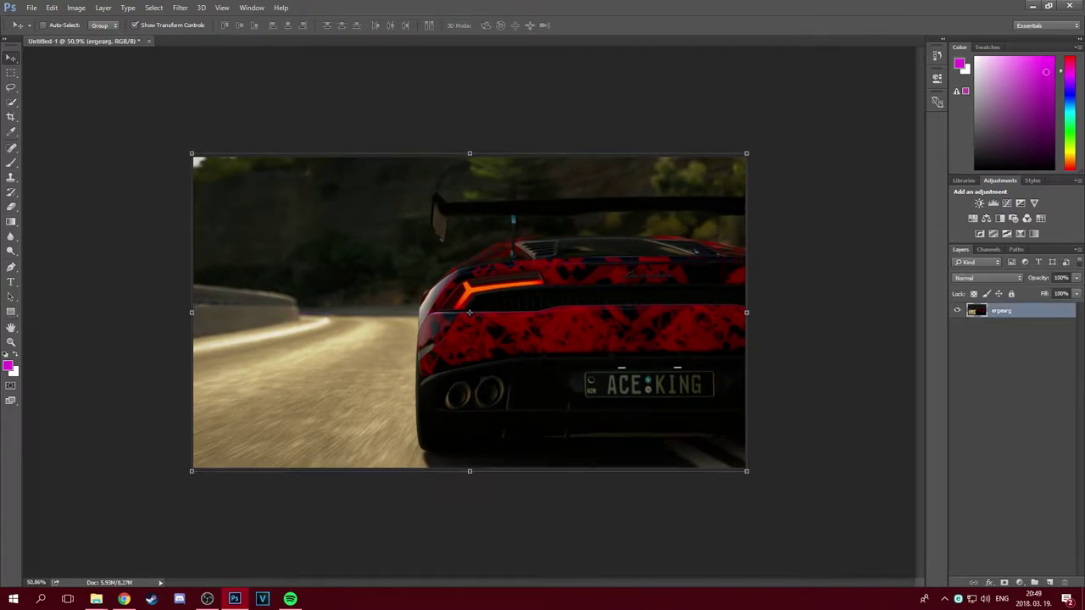
click(1050, 582)
- Fill Layer 1 with solid black (000000) using the Gradient tool
click(7, 367)
text(000000)
key(Return)
click(11, 222)
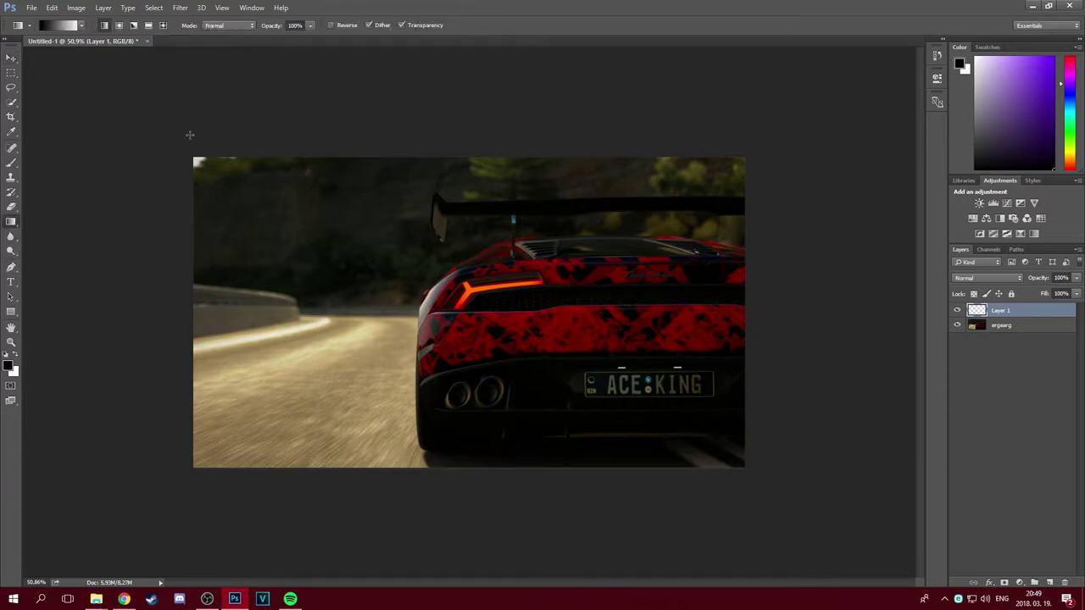
drag(193, 156, 811, 298)
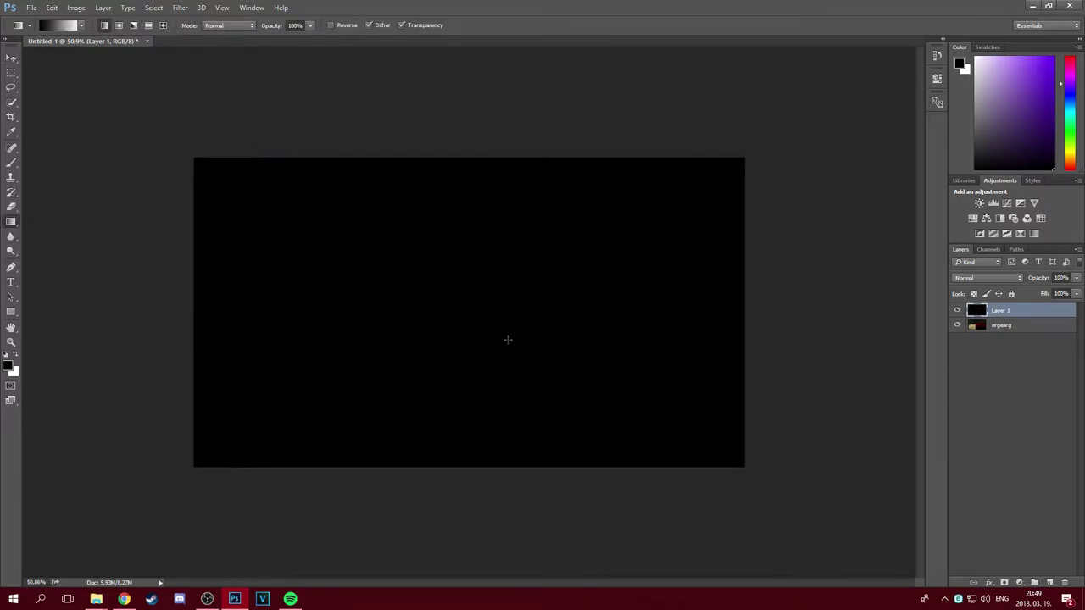
- Try Layer 1 opacities of 10%, 40% and 20% before settling on 30%
text(10)
key(Return)
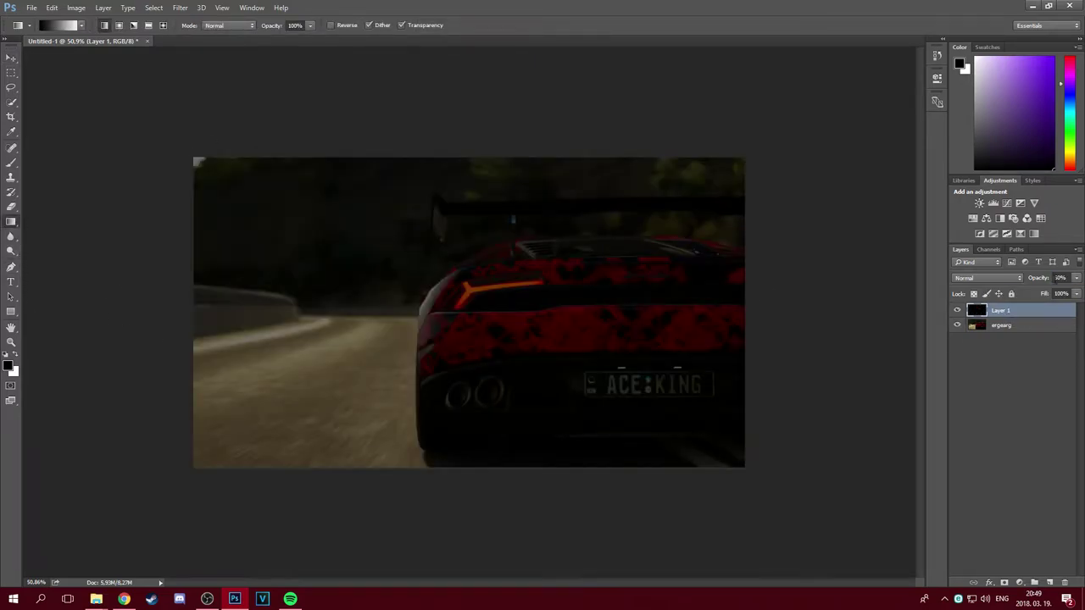
text(40)
key(Return)
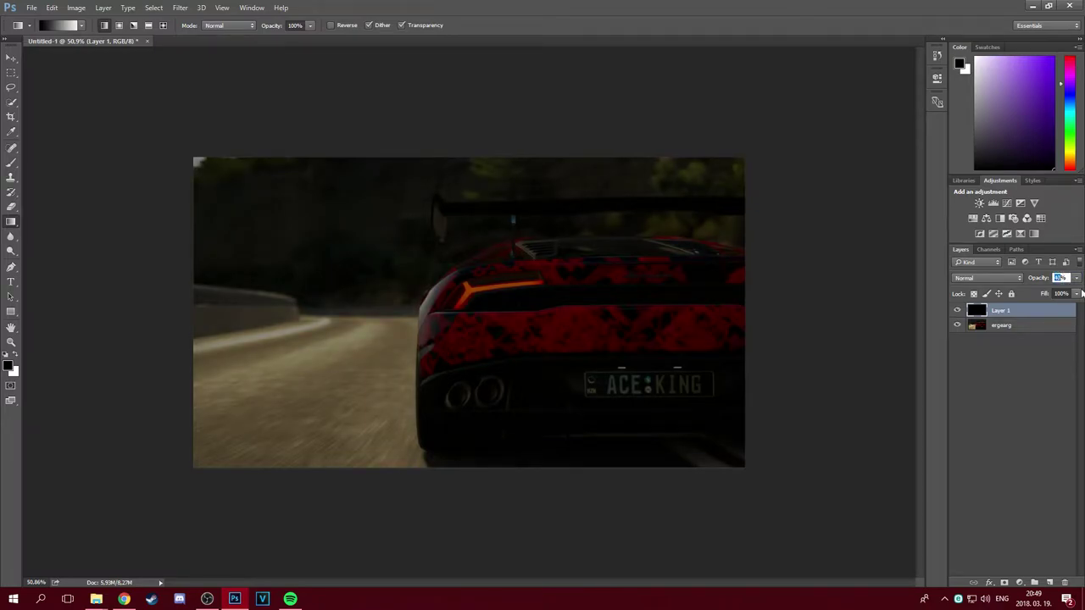
text(20)
key(Return)
text(30)
key(Return)
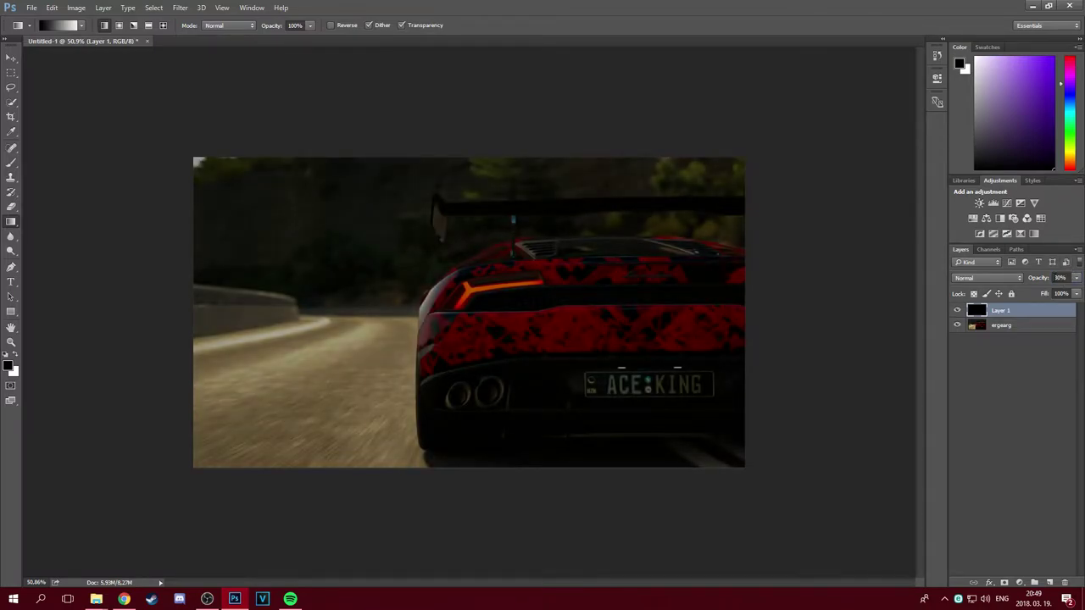
click(990, 327)
- Add a Brightness/Contrast adjustment that brightens the car photo and raises its contrast
click(979, 204)
mouse_move(842, 134)
mouse_down()
mouse_move(868, 134)
mouse_move(807, 157)
mouse_move(892, 134)
mouse_move(879, 134)
mouse_up()
drag(807, 158, 778, 158)
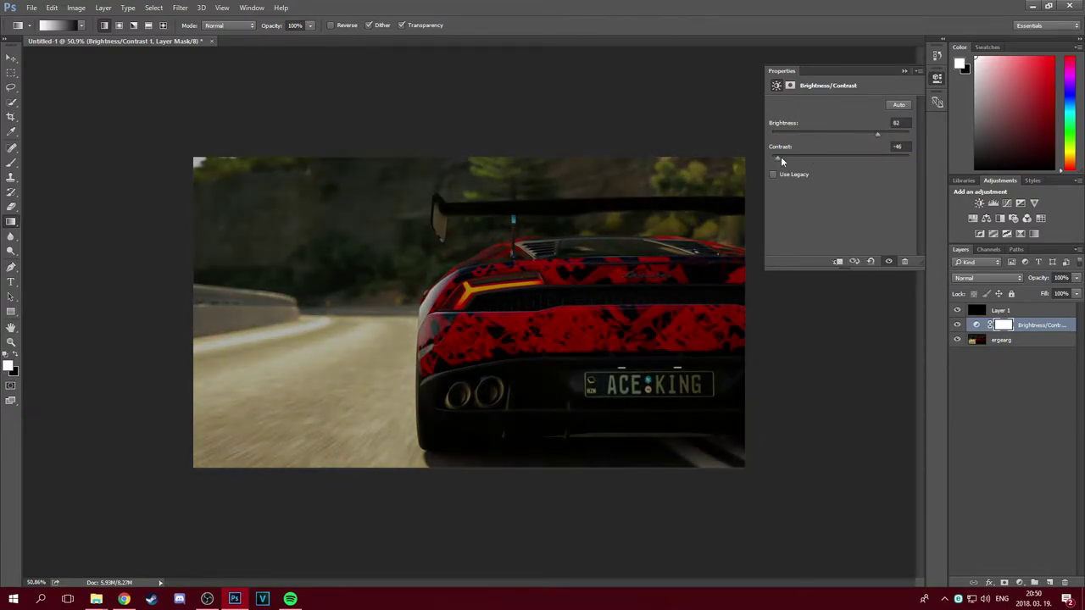
mouse_move(866, 134)
mouse_down()
mouse_move(911, 161)
mouse_move(875, 163)
mouse_move(942, 167)
mouse_up()
click(904, 72)
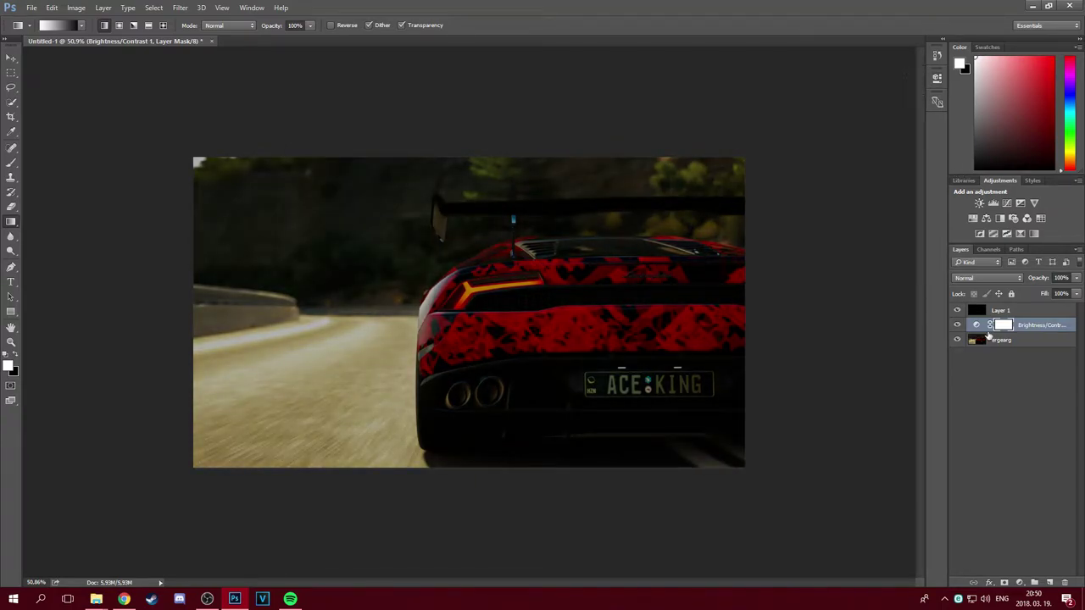
- Merge the adjustment down into the photo and move ergearg copy above Layer 1
right_click(1043, 329)
click(916, 409)
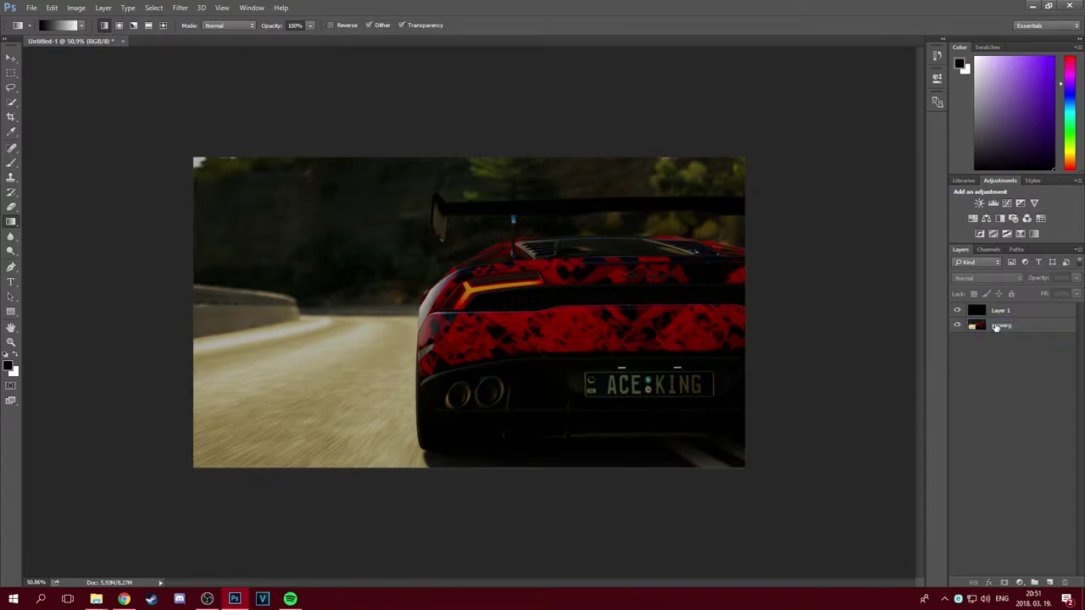
drag(1018, 331, 1020, 311)
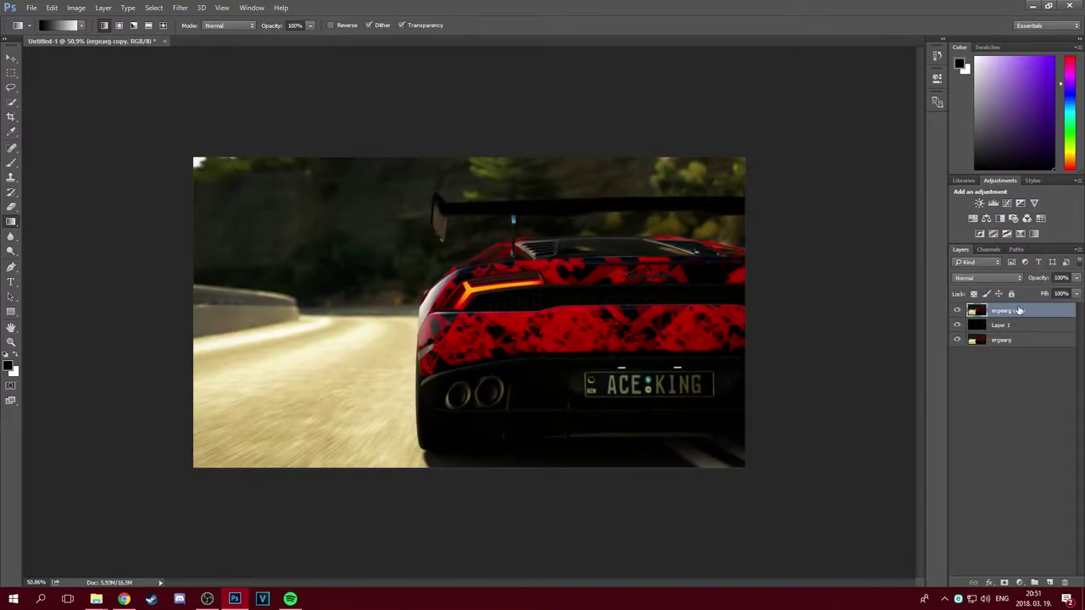
click(220, 8)
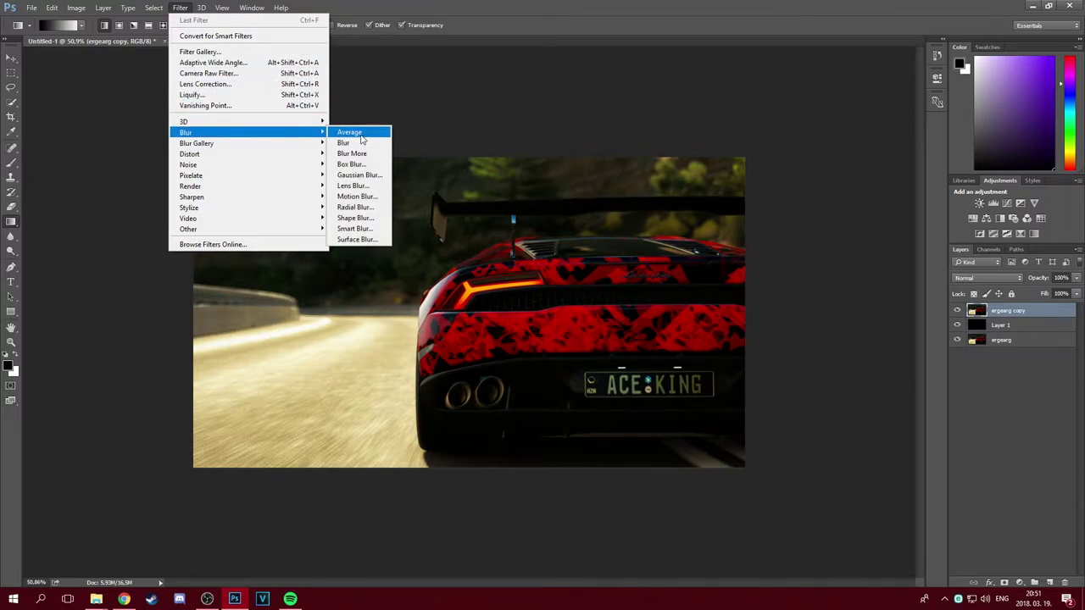
- Apply a moderate-radius Gaussian Blur to ergearg copy
click(356, 175)
drag(547, 128, 115, 120)
drag(56, 299, 37, 297)
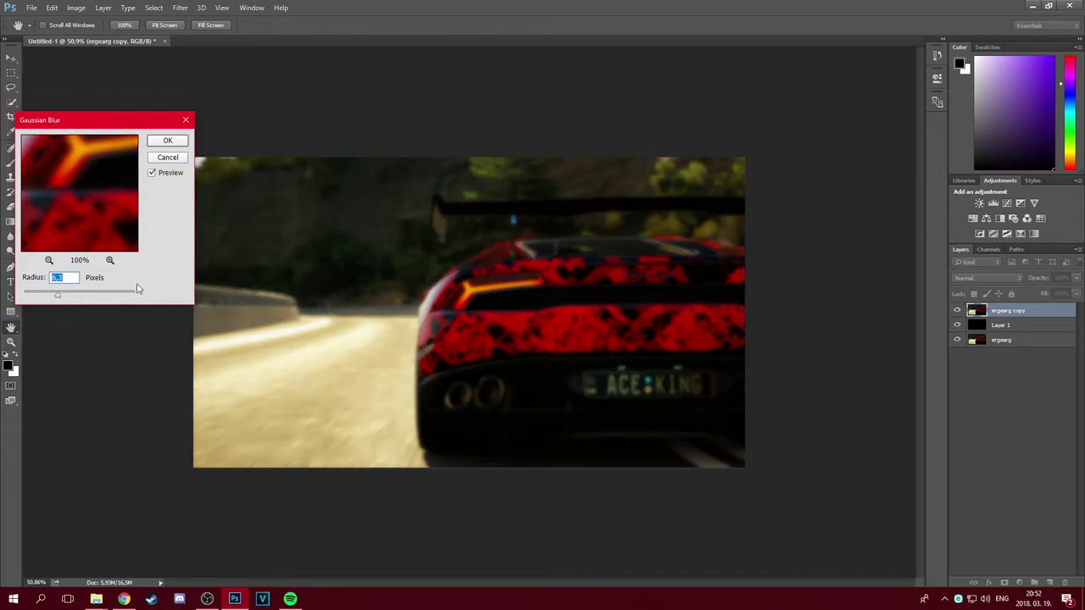
click(168, 141)
- Delete a rectangle just inside the image edges, leaving a blurred border, then deselect
click(12, 74)
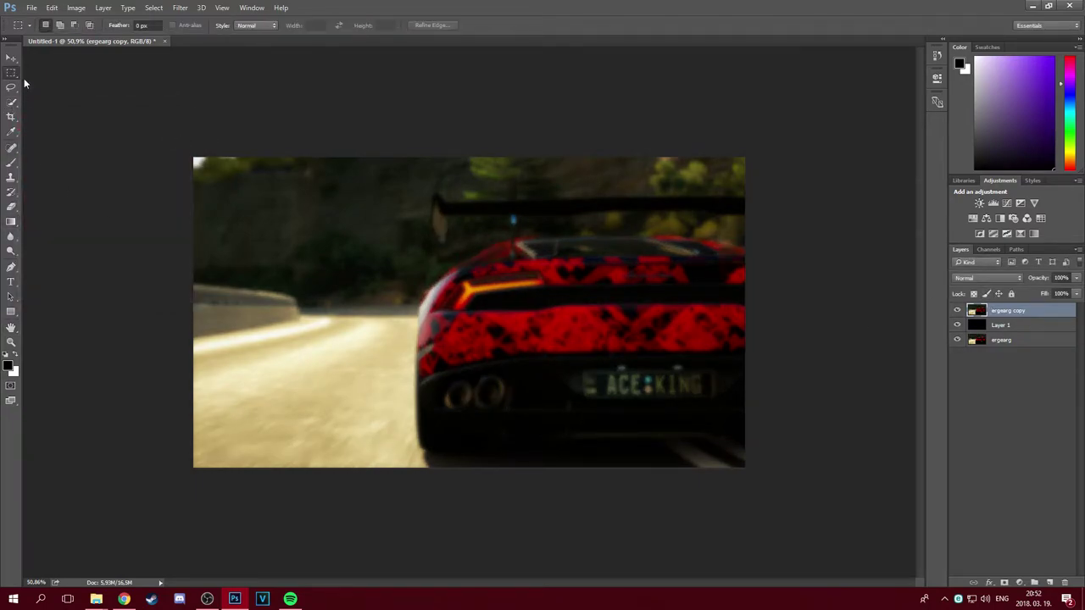
scroll(212, 174, up, 2)
mouse_move(119, 125)
mouse_down()
mouse_move(811, 506)
mouse_move(817, 498)
mouse_up()
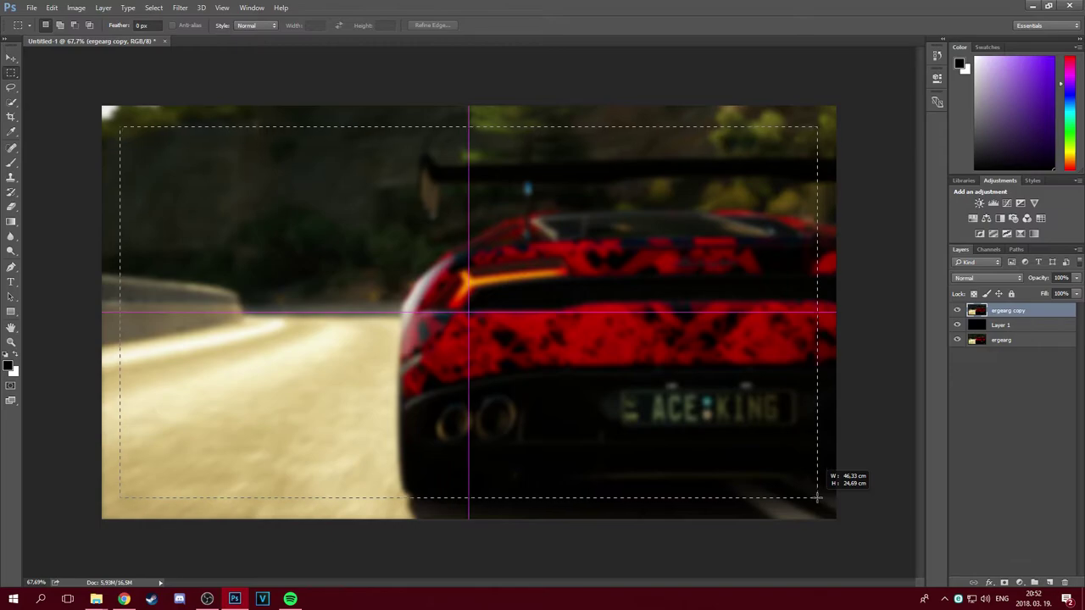
drag(817, 498, 817, 498)
key(Delete)
key(ctrl+d)
- Give ergearg copy Bevel & Emboss with depth 200, size 0, angle 120 and 75% highlight
right_click(1000, 315)
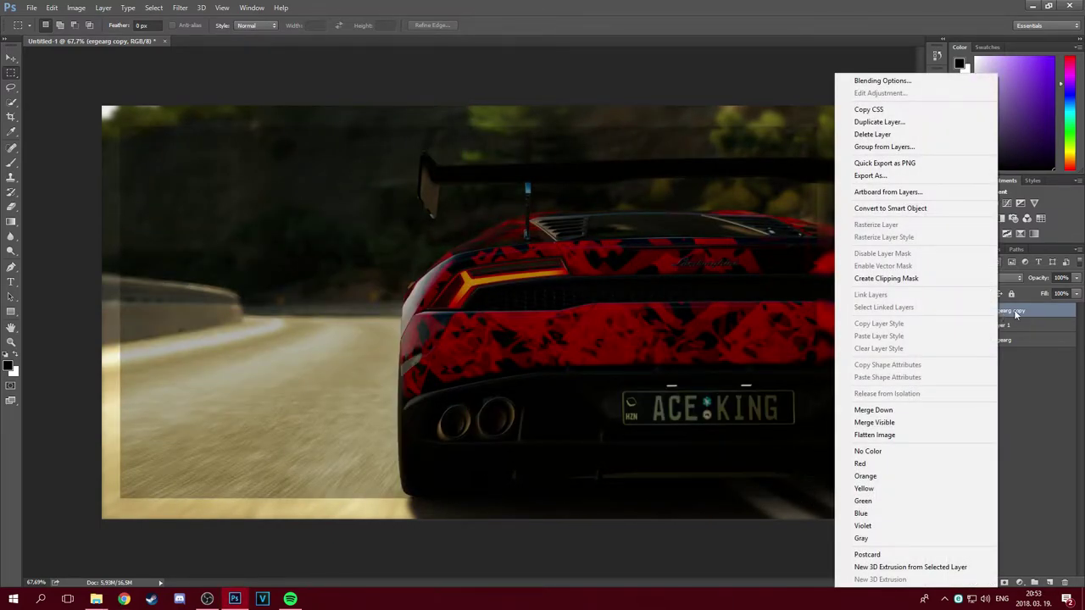
click(903, 80)
drag(570, 179, 613, 127)
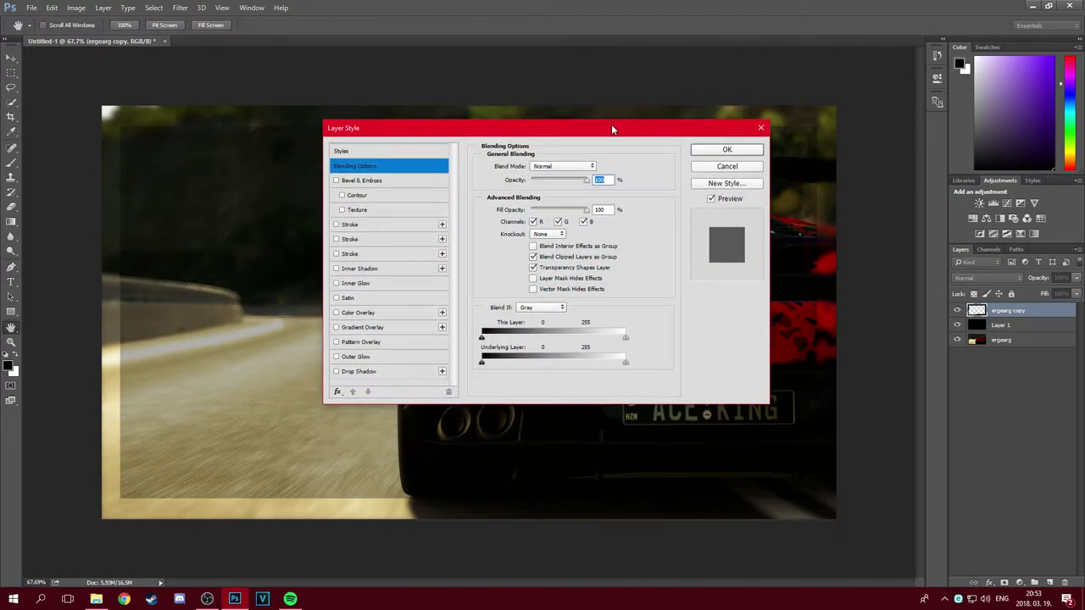
click(380, 182)
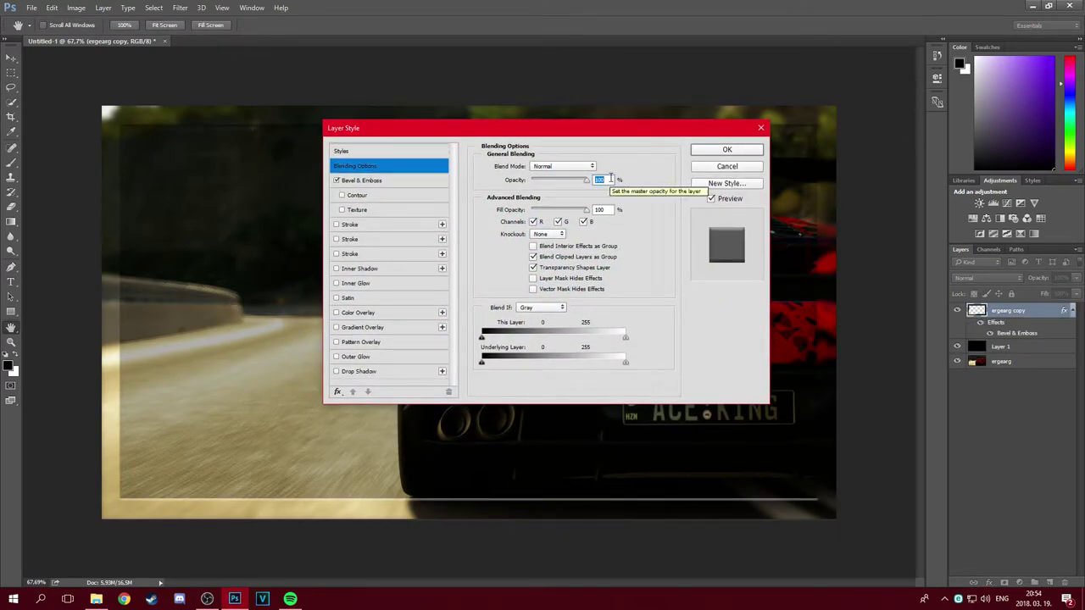
click(360, 182)
double_click(596, 193)
text(200)
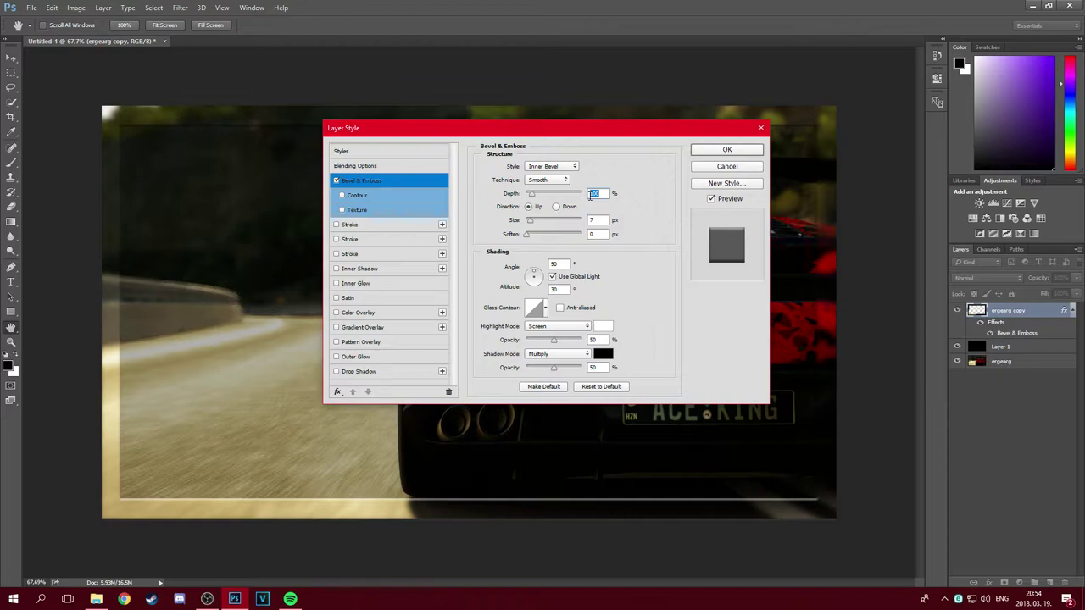
double_click(557, 263)
text(120)
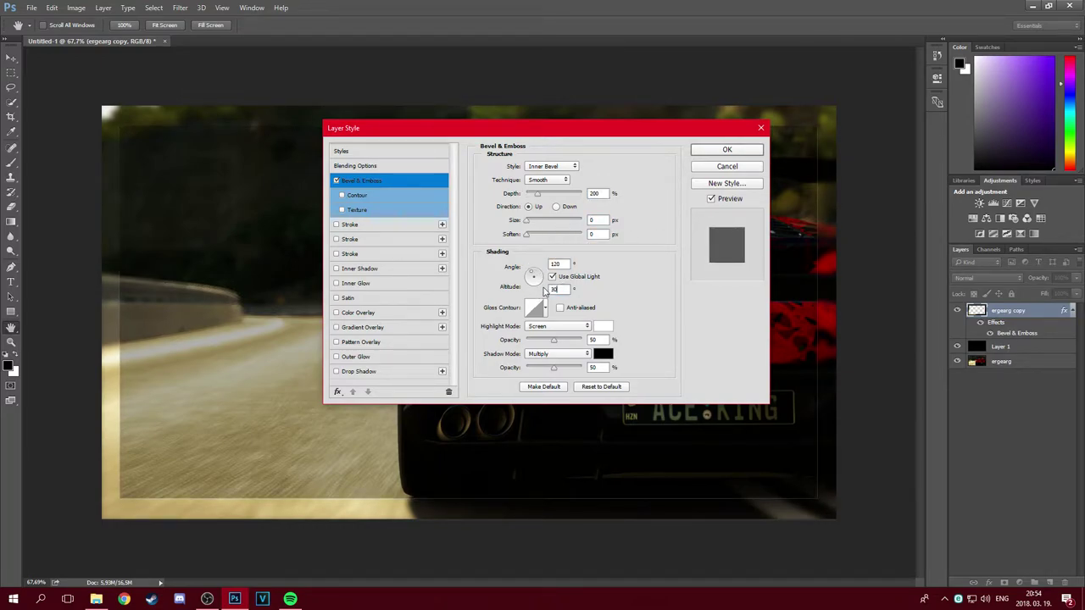
text(75)
key(Tab)
text(75)
- Enable Inner Glow and a cyan Inner Shadow on the frame layer
click(337, 284)
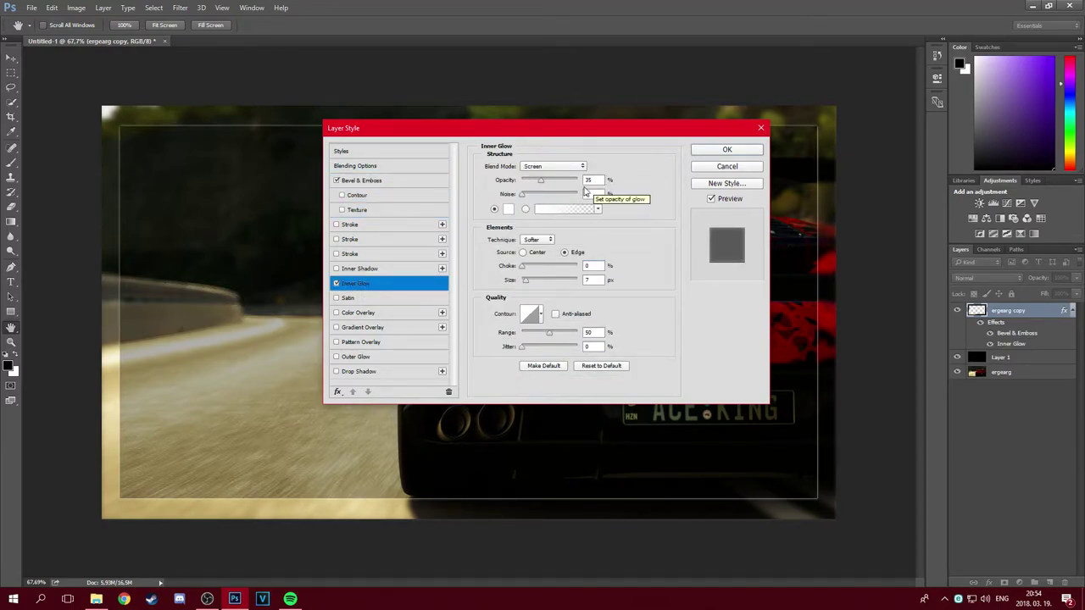
click(336, 268)
click(373, 270)
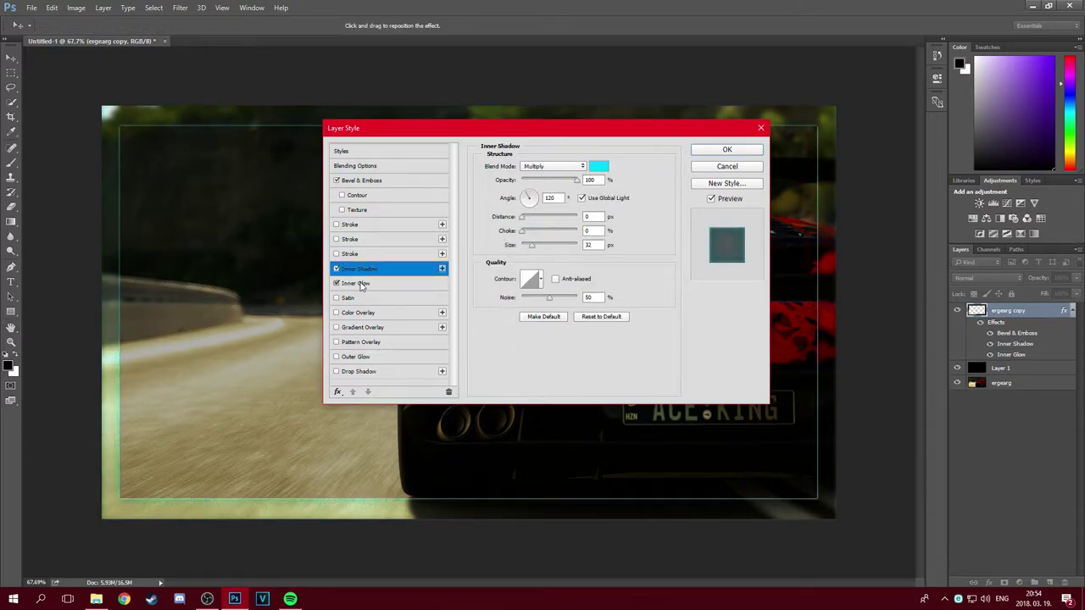
- Reduce the frame's Inner Glow size to 2
click(363, 286)
double_click(588, 180)
text(1)
click(398, 269)
key(Return)
click(380, 269)
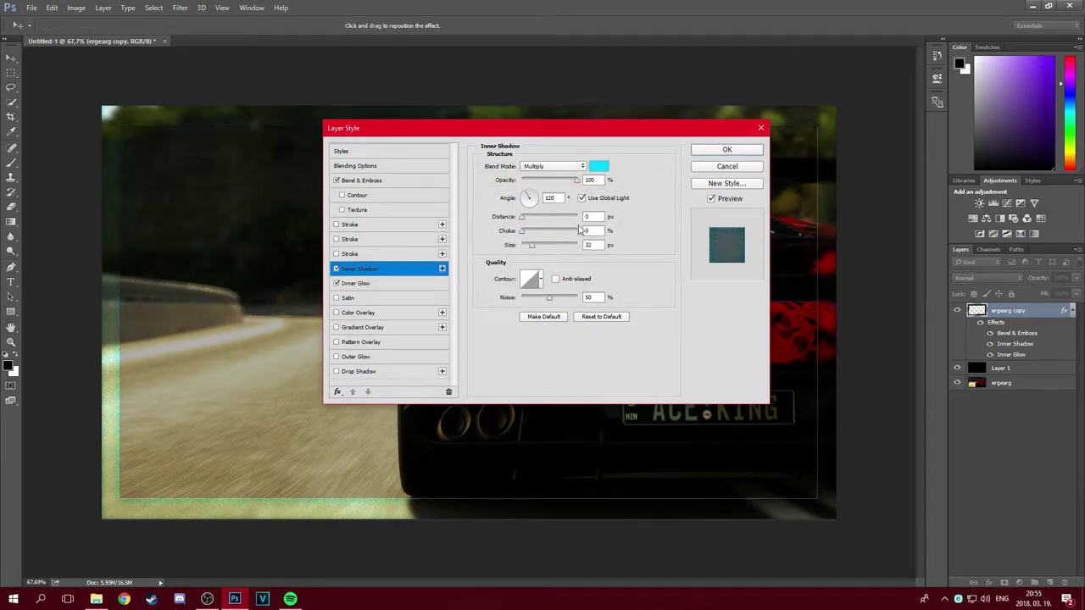
click(406, 283)
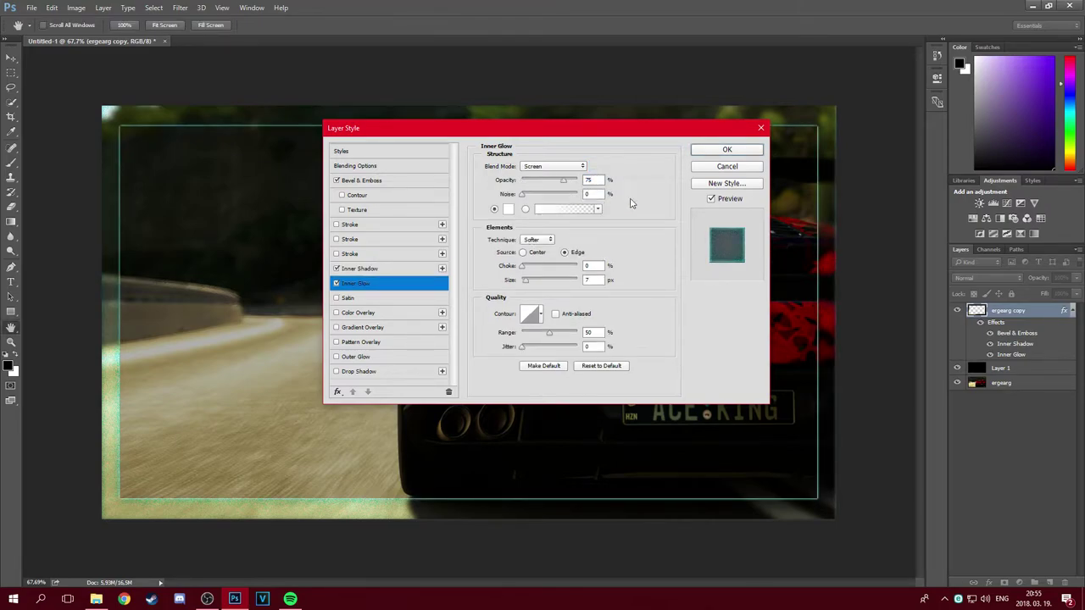
text(2)
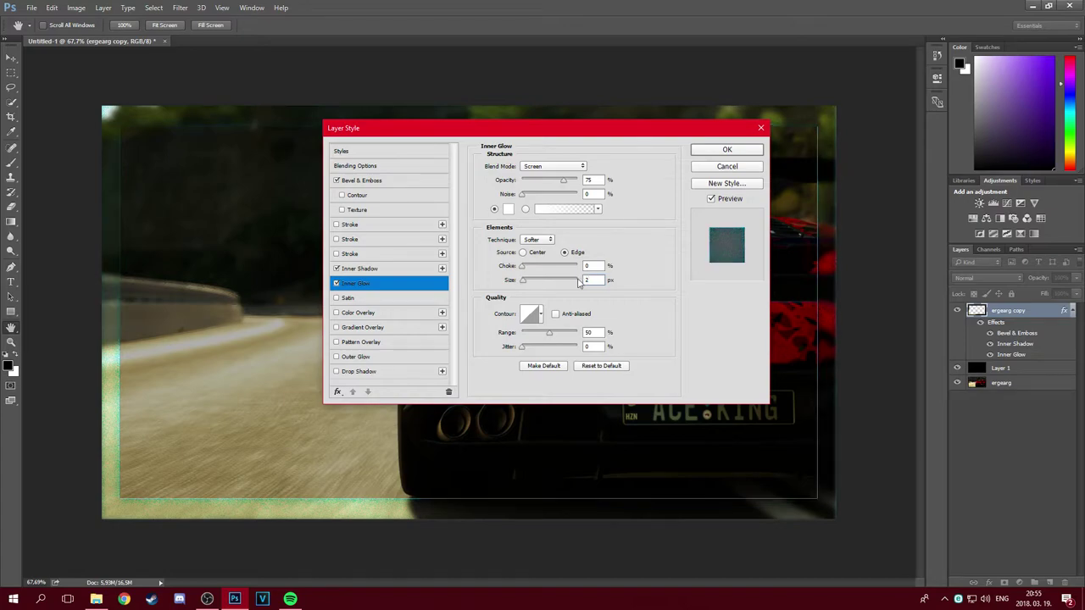
- Turn off Satin, add a Drop Shadow, and apply the frame's layer style
click(337, 299)
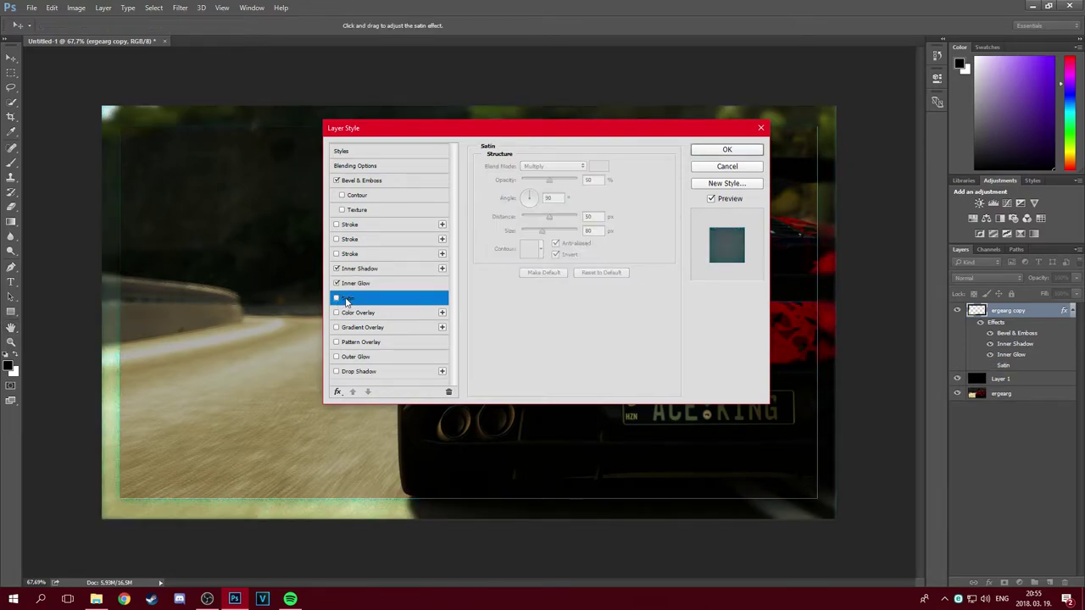
click(356, 371)
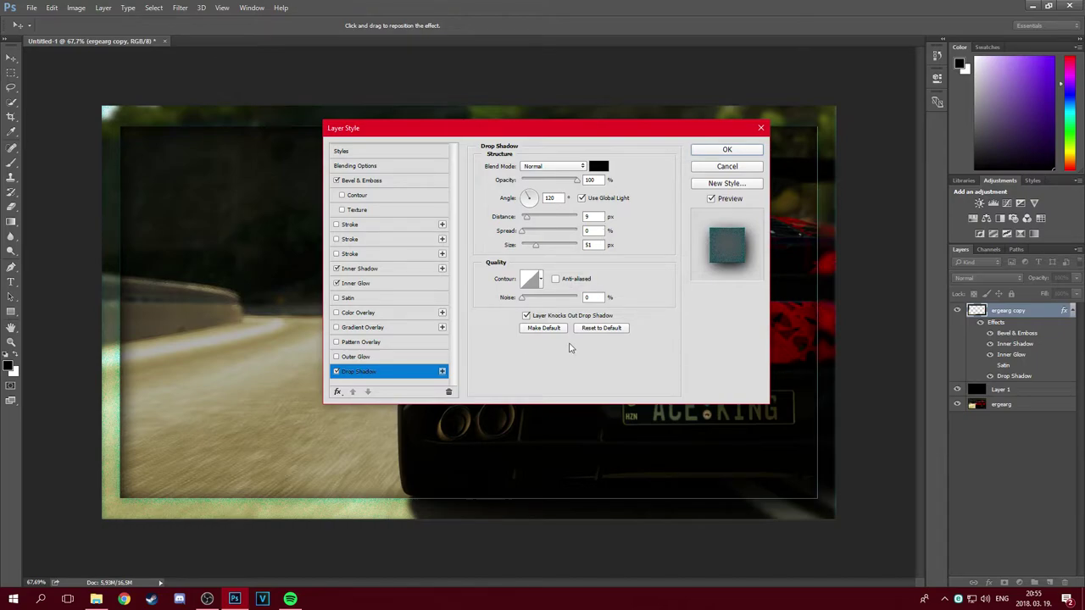
click(734, 150)
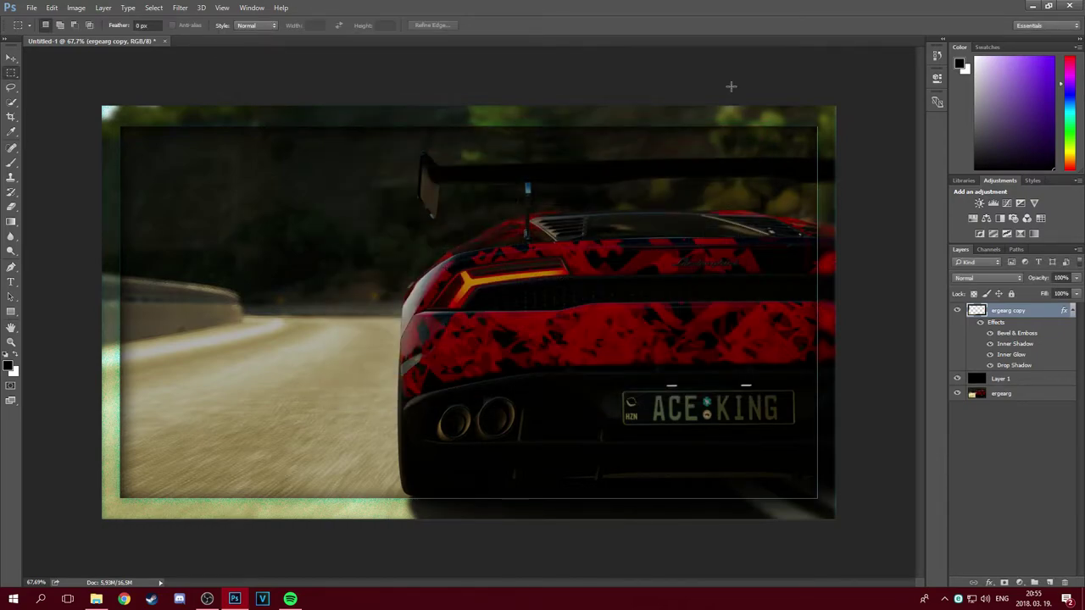
click(32, 8)
- Save the framed Photoshop image as JPEG 'sgderfesrg' on the desktop
click(47, 132)
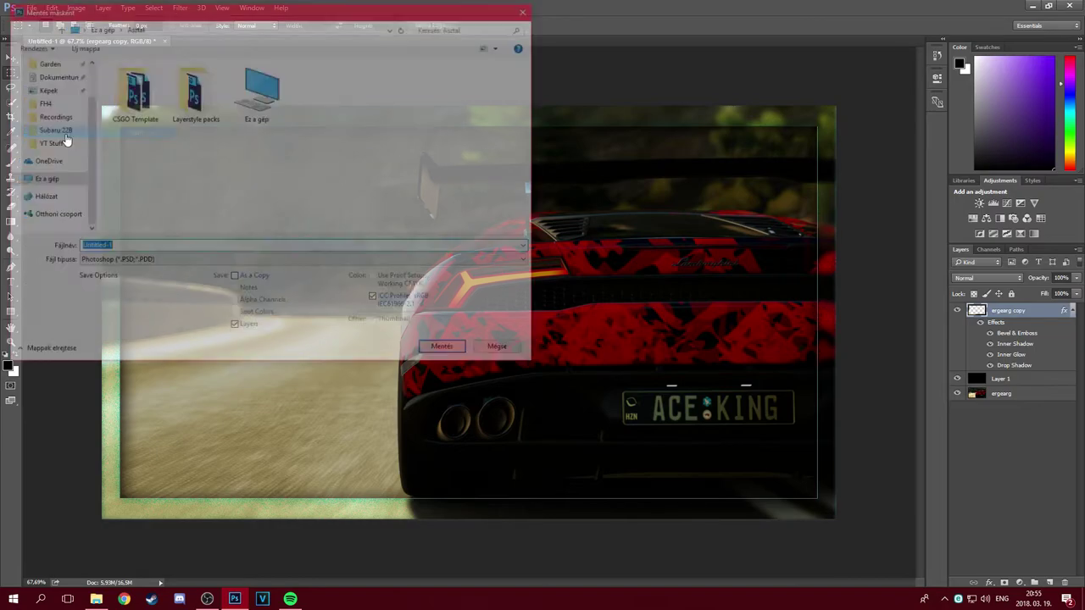
click(297, 261)
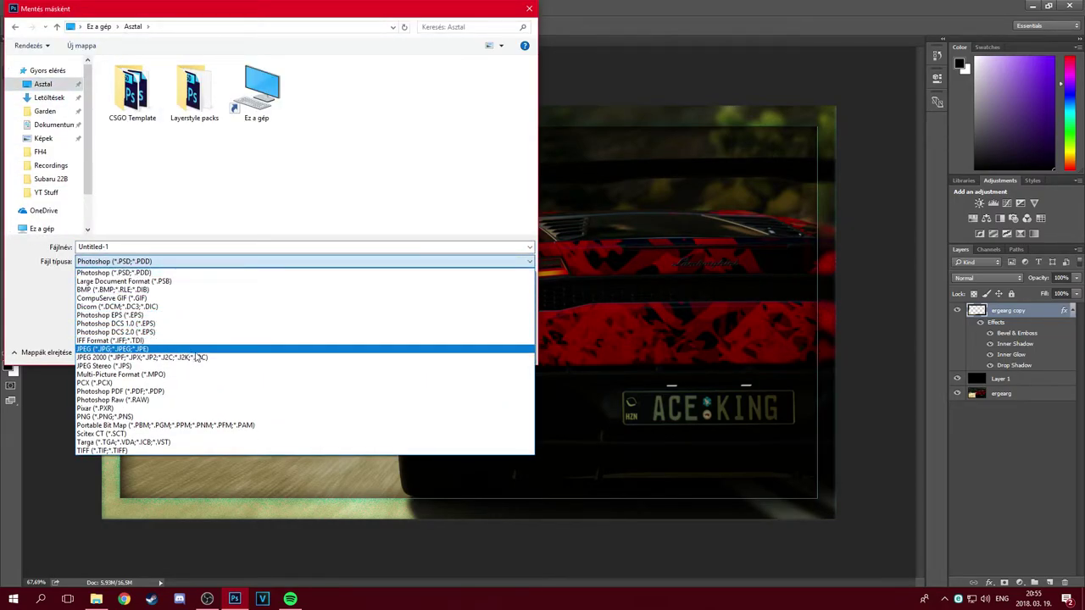
click(290, 346)
text(sgderfesg)
key(Return)
click(612, 164)
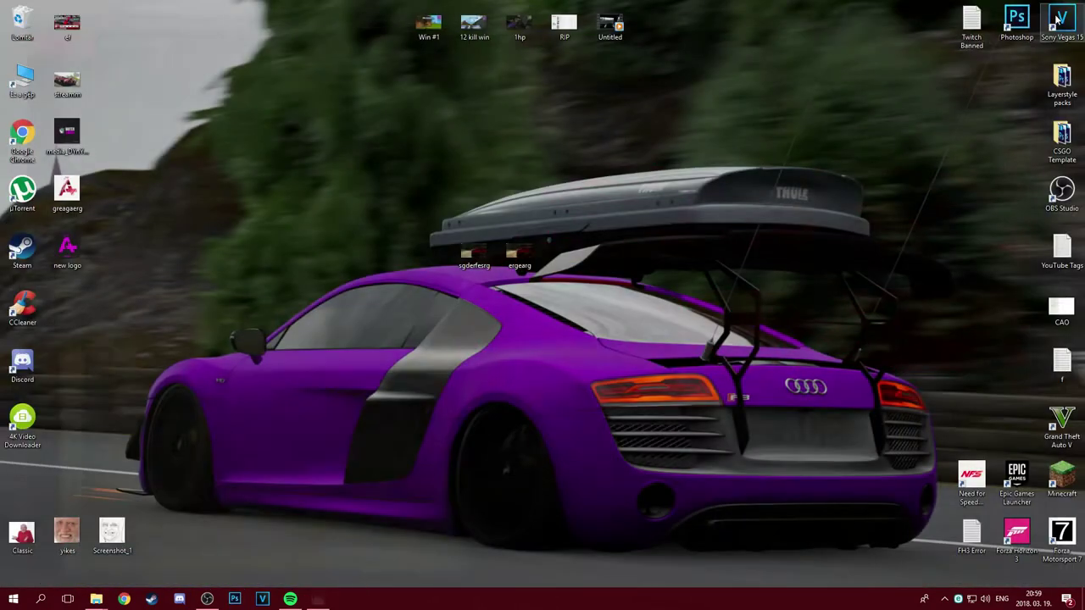
click(522, 263)
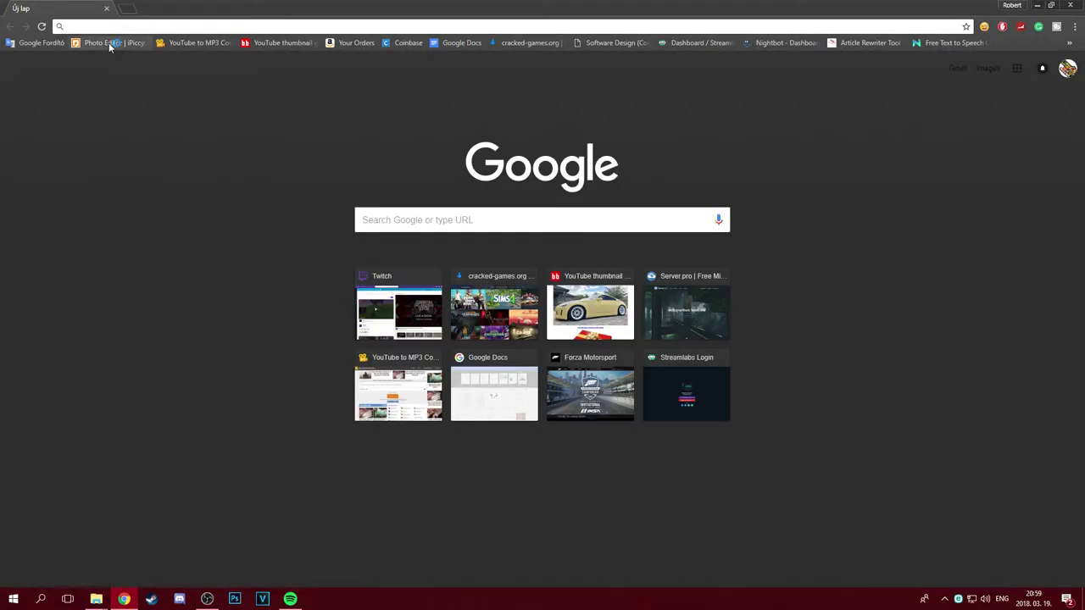
- Open the iPiccy Photo Editor bookmark in Chrome and start editing a photo
click(111, 43)
click(160, 31)
click(432, 213)
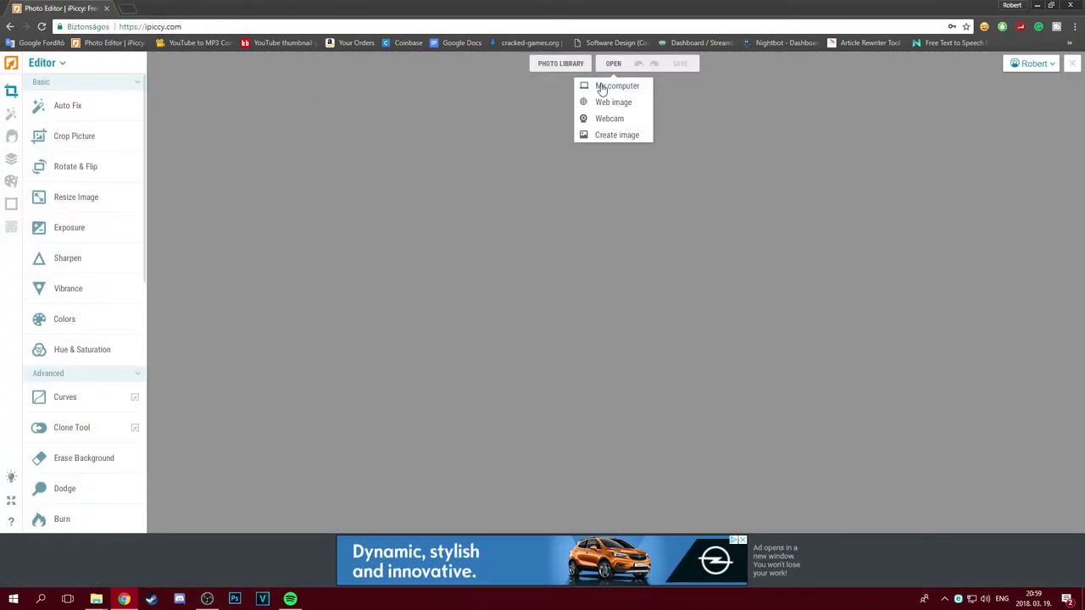
- Open the sgderfesrg screenshot from the computer in the iPiccy editor
click(610, 85)
click(576, 227)
click(522, 351)
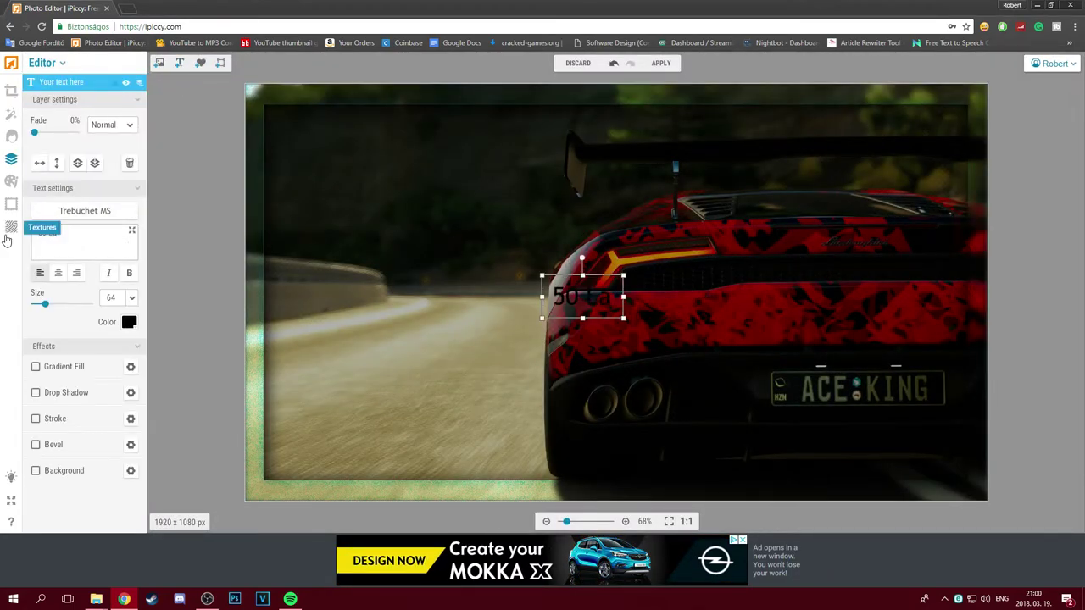
- Style the '50 LAPS' text as white Harabara with an outline stroke
click(85, 211)
click(59, 407)
click(128, 323)
click(127, 391)
click(189, 364)
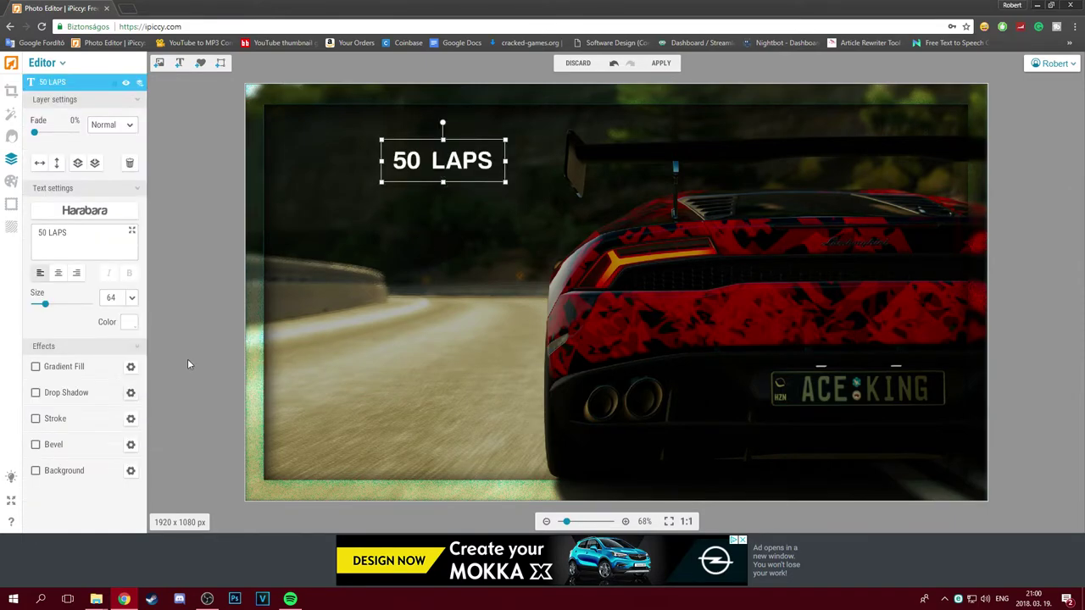
click(131, 418)
click(167, 107)
drag(443, 160, 375, 140)
click(539, 223)
- Enlarge '50 LAPS' to size 150 in the upper left and duplicate it
drag(477, 181, 563, 229)
drag(312, 105, 246, 81)
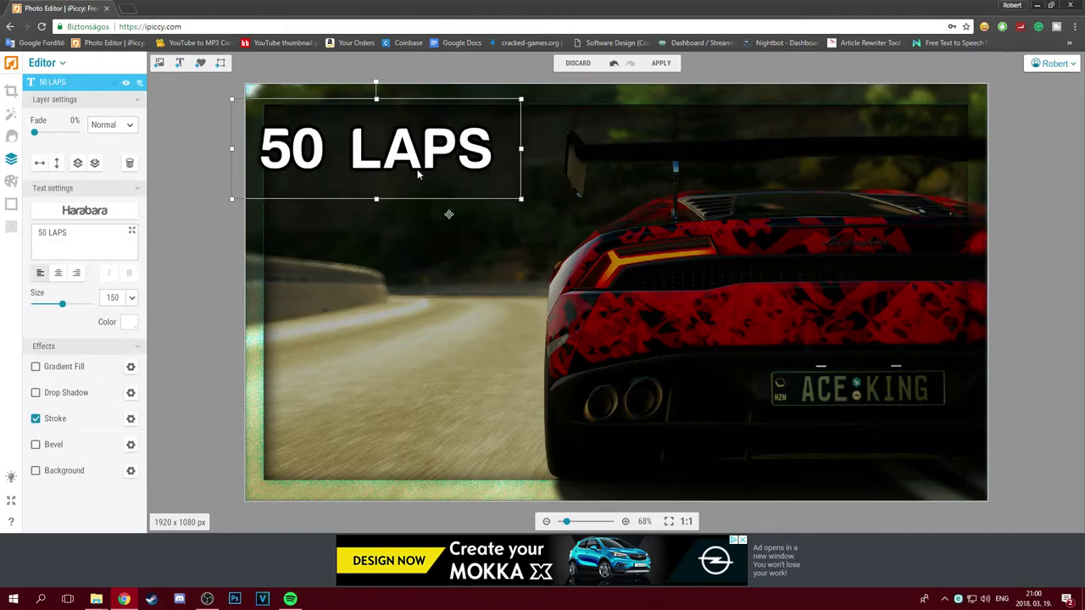
drag(385, 144, 419, 169)
right_click(419, 168)
click(450, 337)
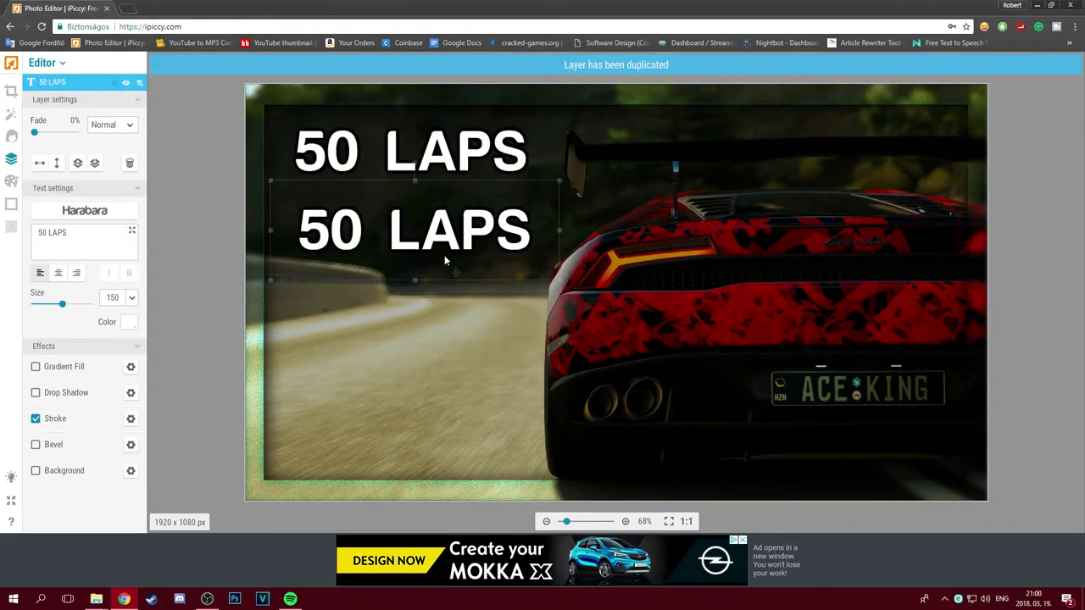
- Change the duplicate to 'of' below '50 LAPS', then duplicate it for 'Goliath'
text(of)
mouse_move(325, 225)
mouse_down()
mouse_move(415, 225)
mouse_move(440, 340)
mouse_up()
right_click(428, 213)
click(457, 400)
text(Goliath)
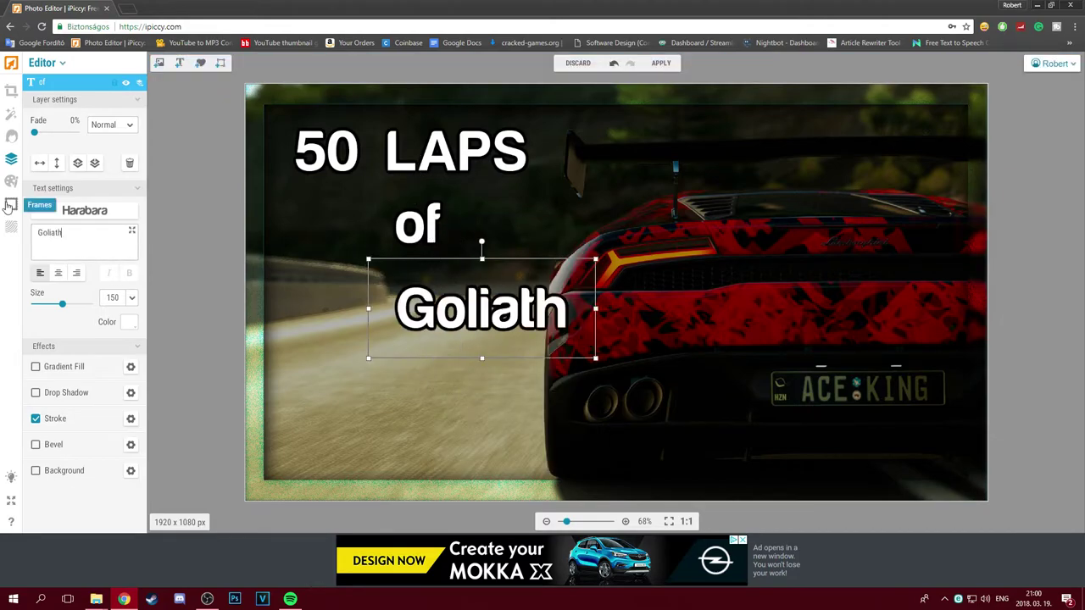
drag(509, 282, 429, 264)
- Enlarge the '50 LAPS' title and duplicate it
click(429, 248)
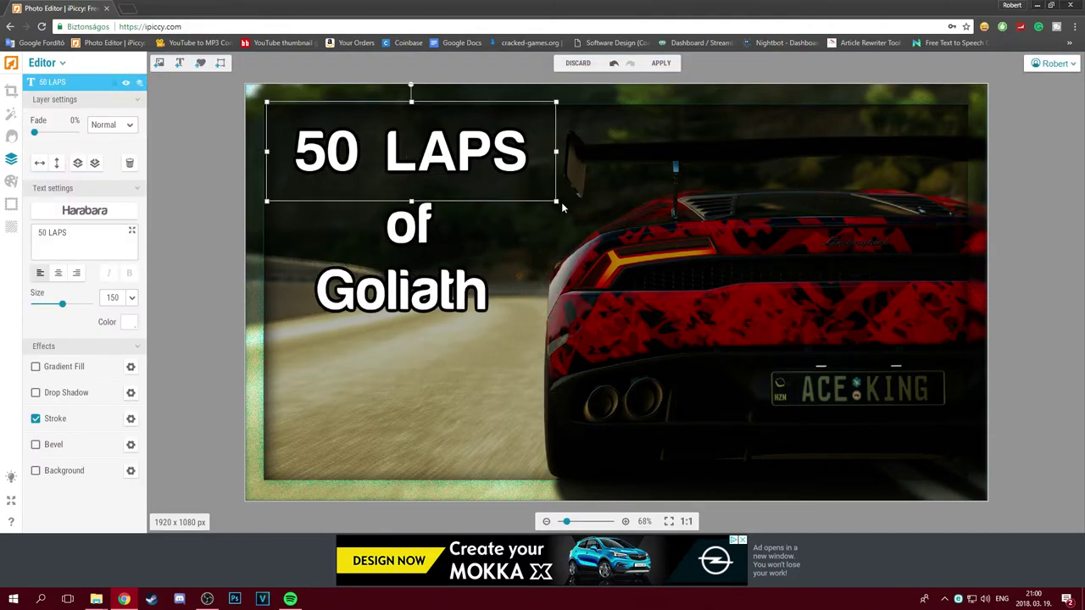
drag(562, 202, 594, 207)
click(434, 150)
right_click(434, 150)
key(ctrl+d)
click(501, 168)
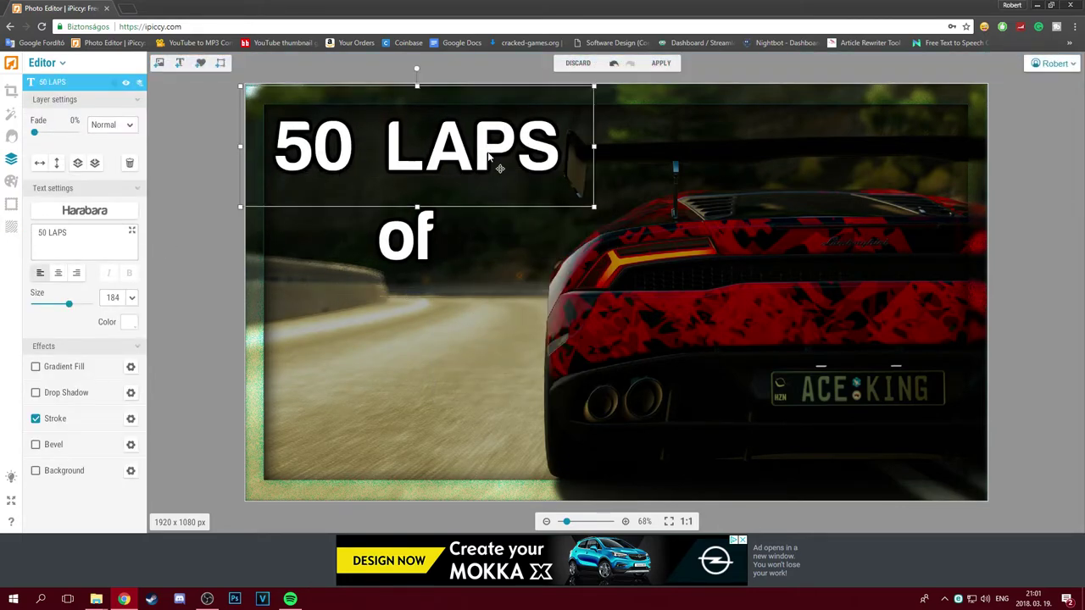
- Duplicate 'of' into 'Goliath' and move it up just beneath 'of'
right_click(432, 223)
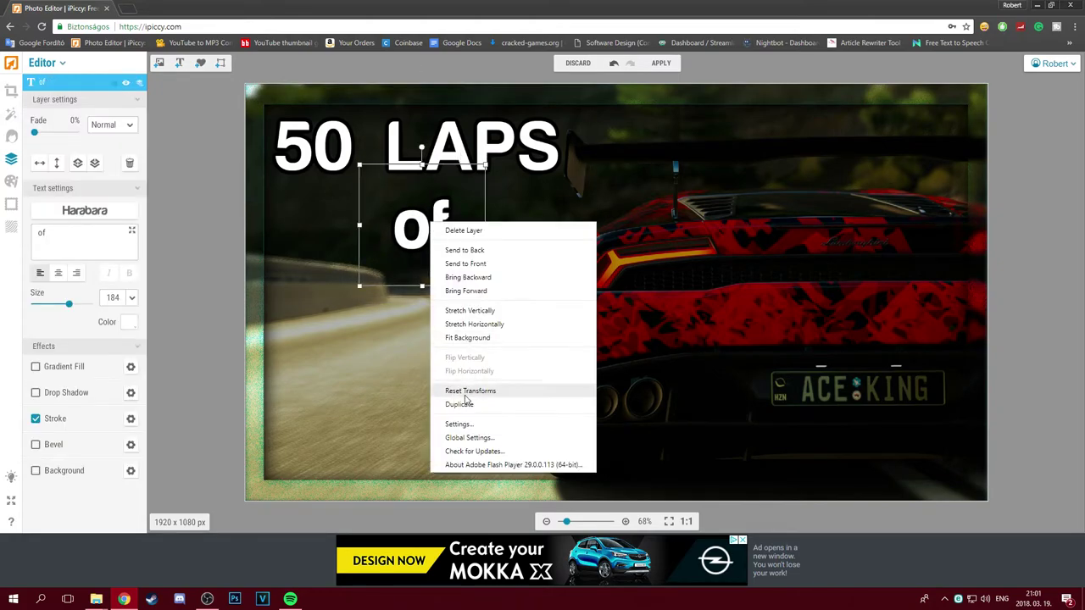
click(459, 404)
text(Goliath)
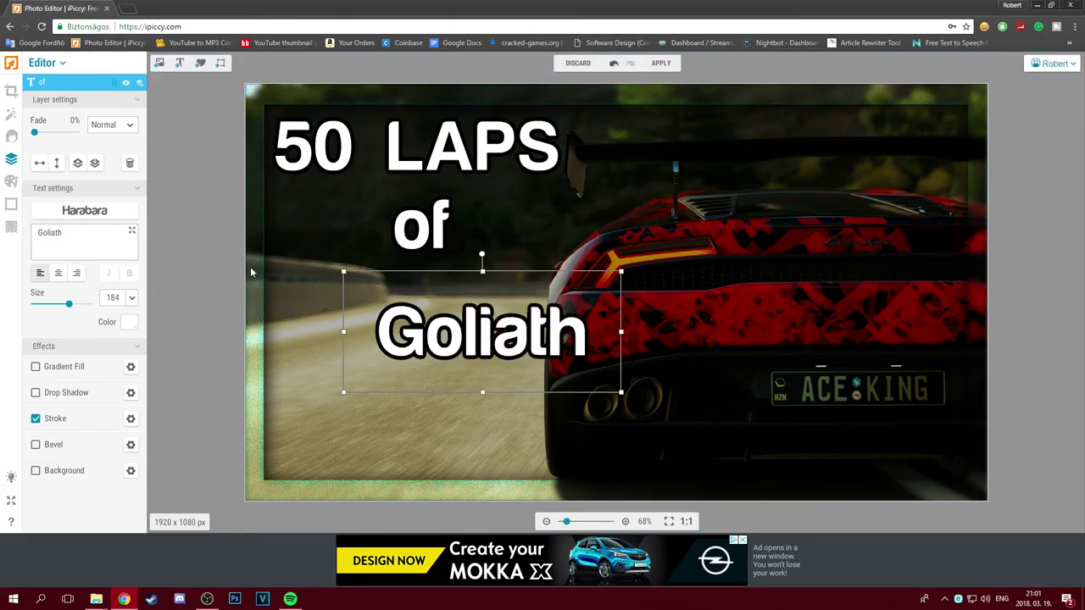
click(438, 262)
click(447, 311)
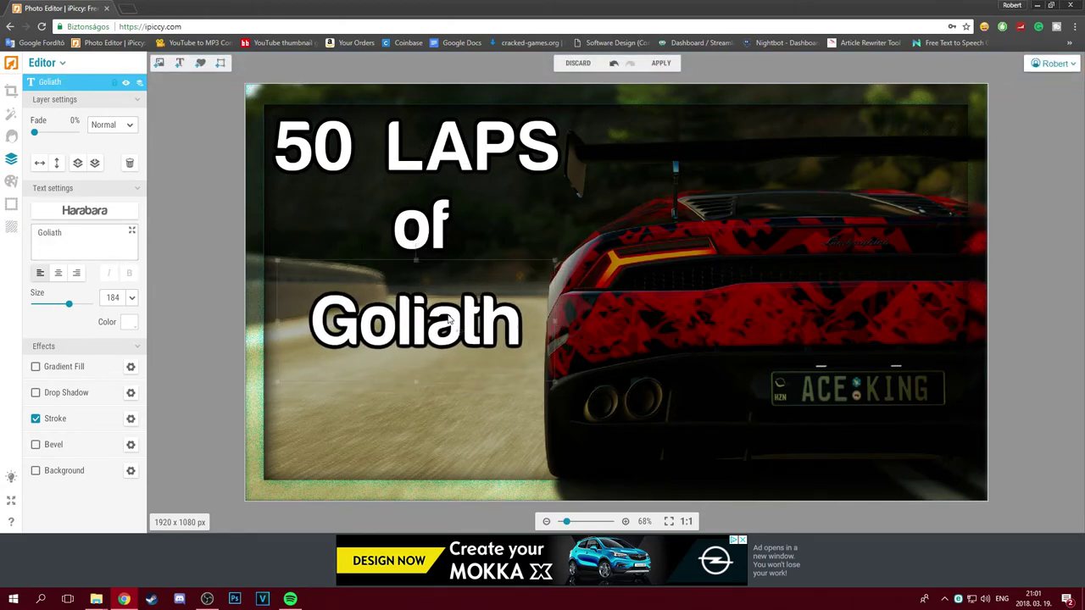
drag(449, 320, 451, 301)
- Add a 'LIVESTREAM' text in red Harabara with an outline stroke
click(585, 321)
text(LIVESTREAM)
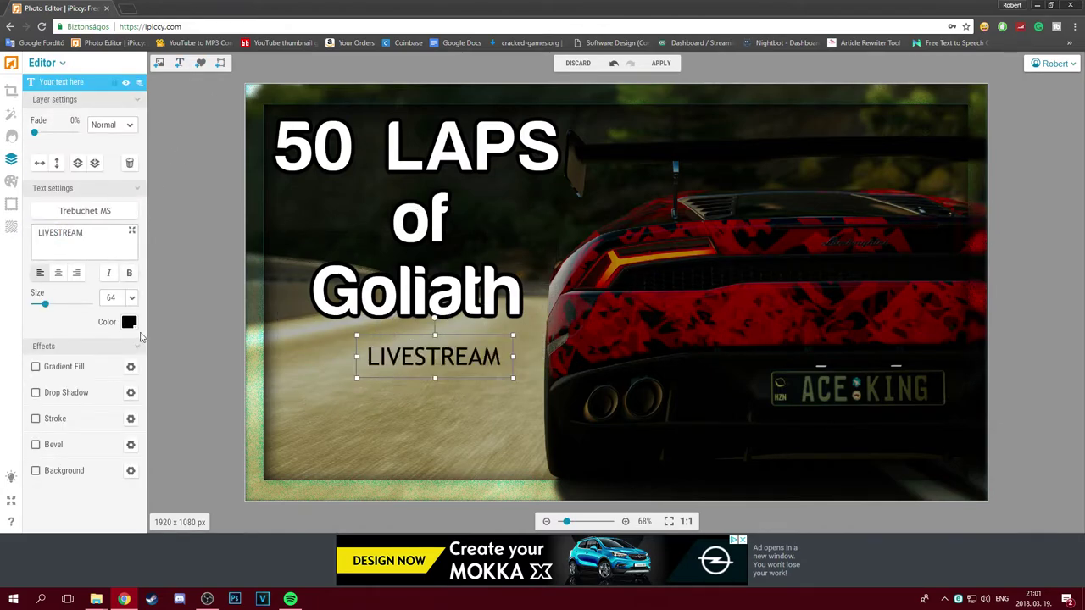
click(129, 322)
click(140, 356)
click(129, 322)
click(85, 210)
click(64, 469)
click(130, 419)
click(168, 106)
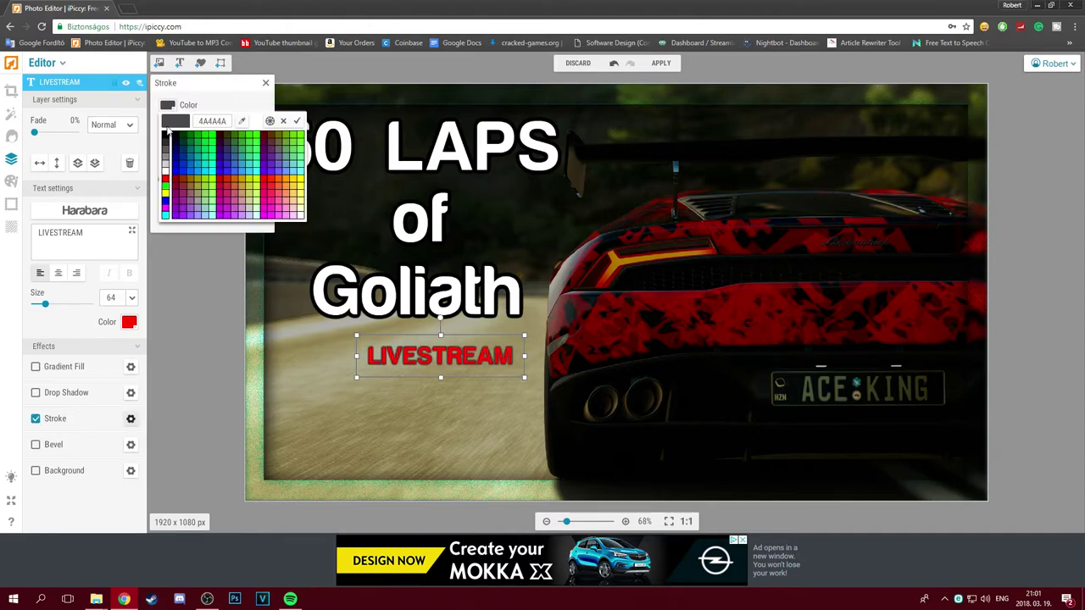
click(166, 179)
- Enlarge LIVESTREAM, tilt it counter-clockwise, and place it just below Goliath
drag(525, 378, 742, 432)
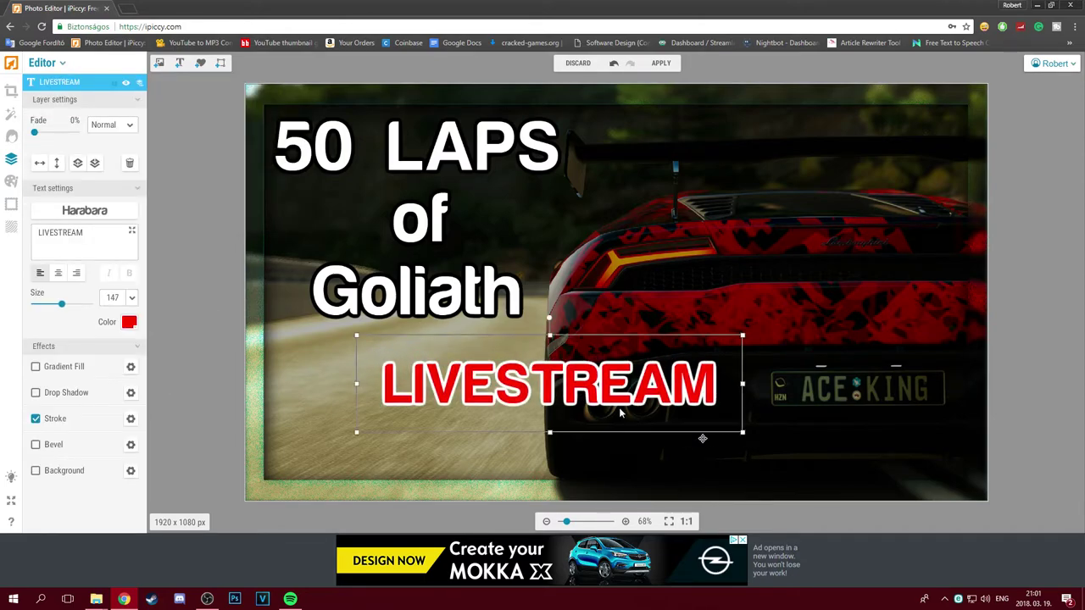
drag(549, 315, 525, 318)
drag(424, 364, 390, 373)
drag(255, 448, 273, 433)
mouse_move(390, 373)
mouse_down()
mouse_move(475, 273)
mouse_move(546, 437)
mouse_up()
mouse_move(509, 378)
mouse_down()
mouse_move(412, 379)
mouse_move(435, 311)
mouse_move(465, 280)
mouse_up()
- Bring Goliath in front of LIVESTREAM and nudge the tilted LIVESTREAM into place
right_click(464, 280)
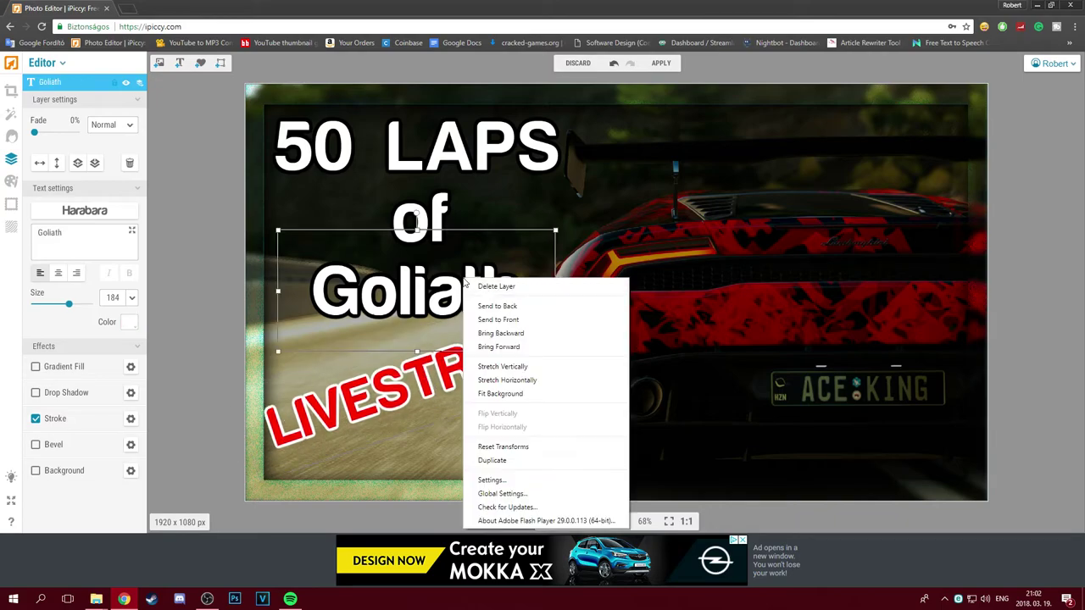
click(511, 321)
key(ctrl+z)
key(ctrl+z)
click(621, 65)
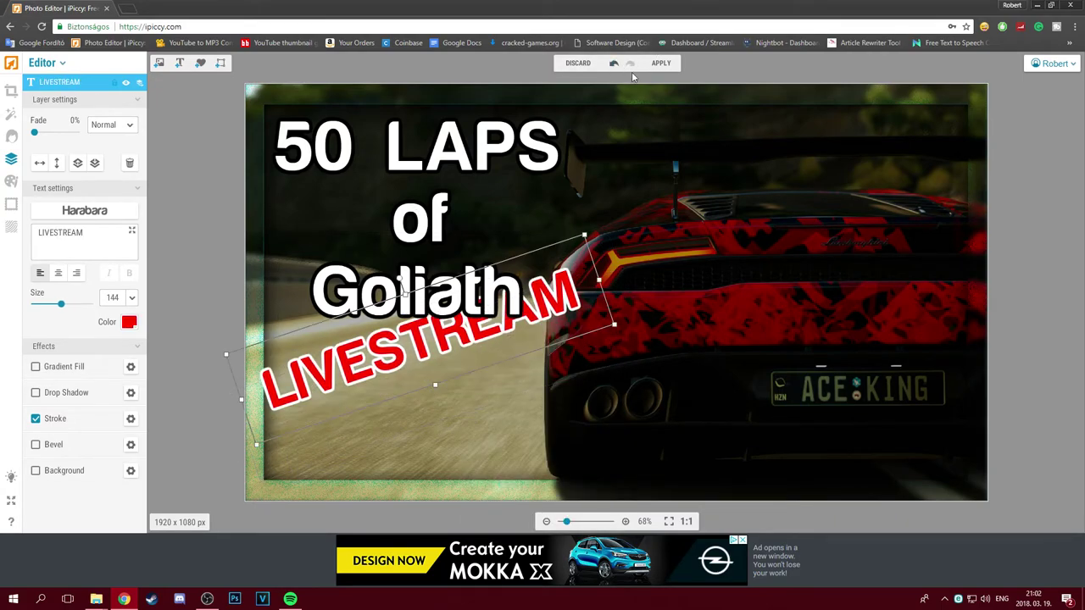
click(621, 66)
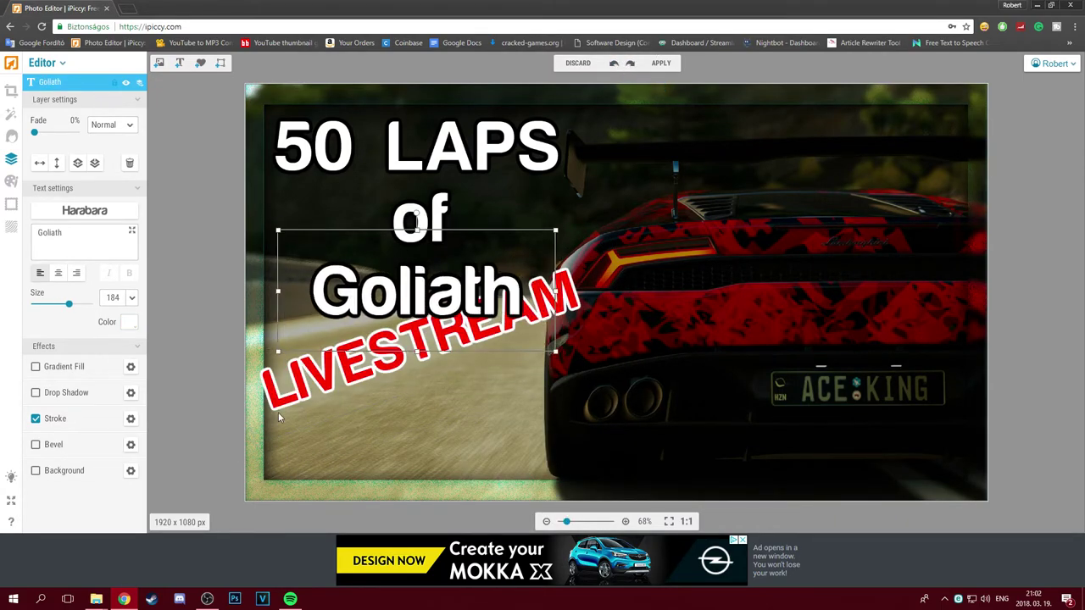
click(427, 316)
drag(427, 312, 556, 369)
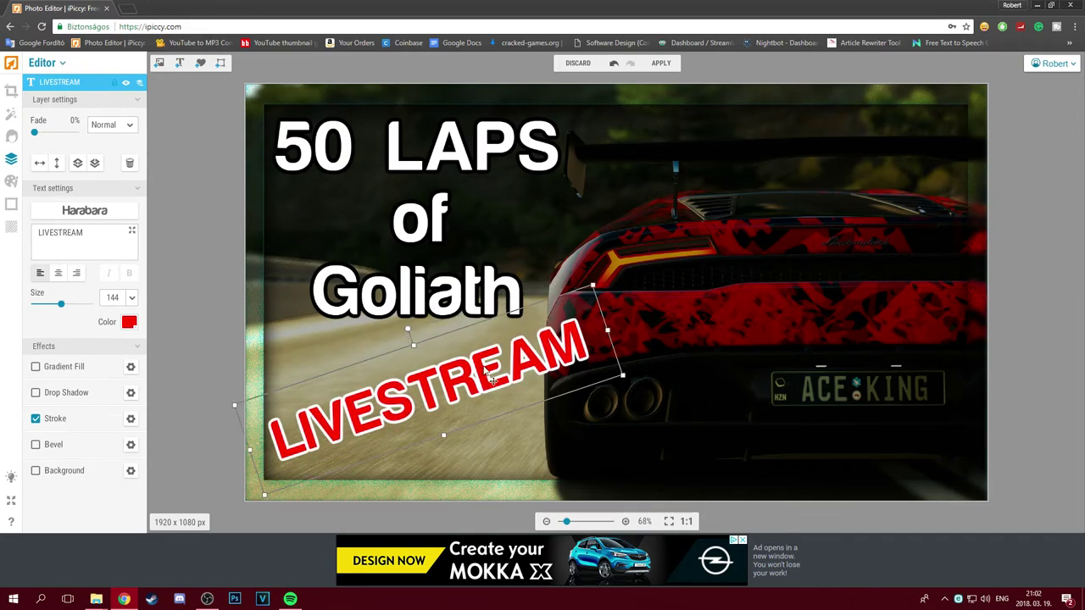
- Upload an image from the computer, choosing the sgderfesrg screenshot
click(49, 81)
click(55, 101)
click(576, 227)
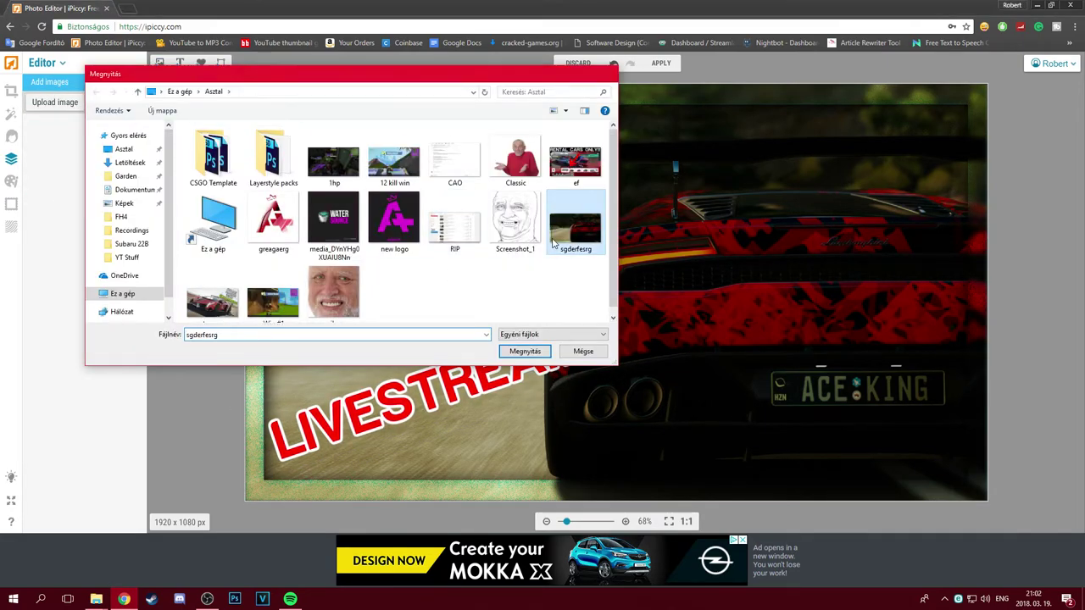
- Add sgderfesrg as an image layer fitted to the canvas and start a vector mask
double_click(554, 243)
right_click(700, 198)
click(738, 313)
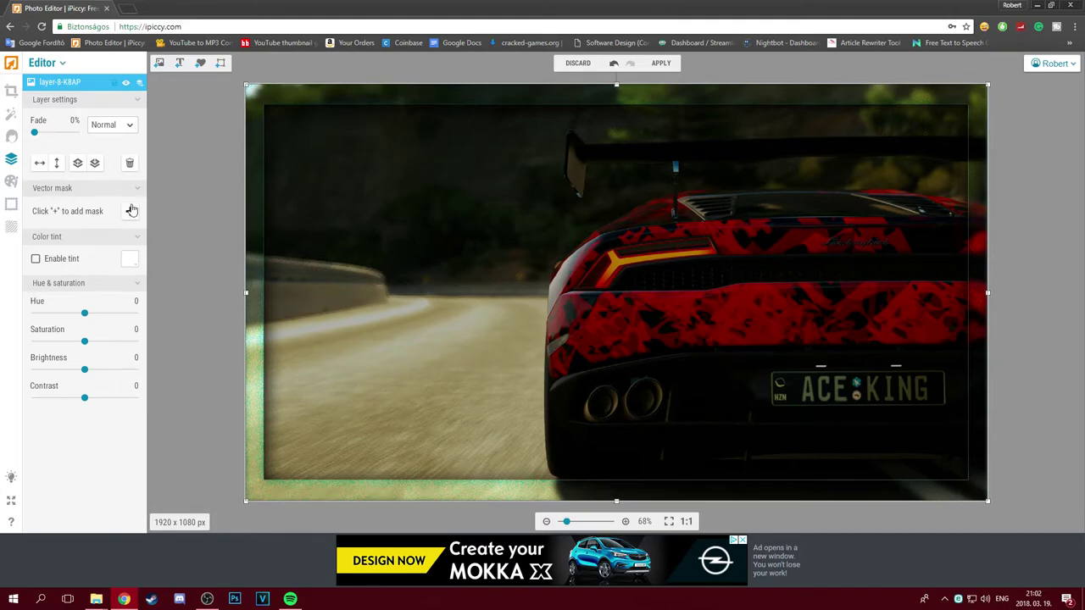
click(132, 210)
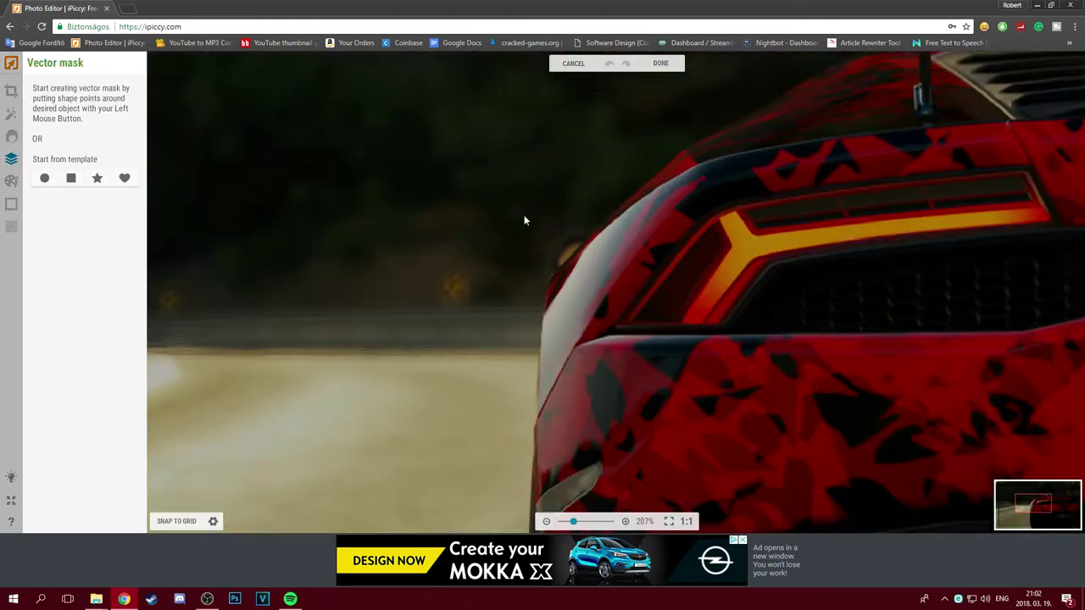
- Trace the mask along the car's rear edge, apply it, and select the LIVESTREAM layer
scroll(524, 221, down, 3)
scroll(523, 291, up, 5)
click(549, 163)
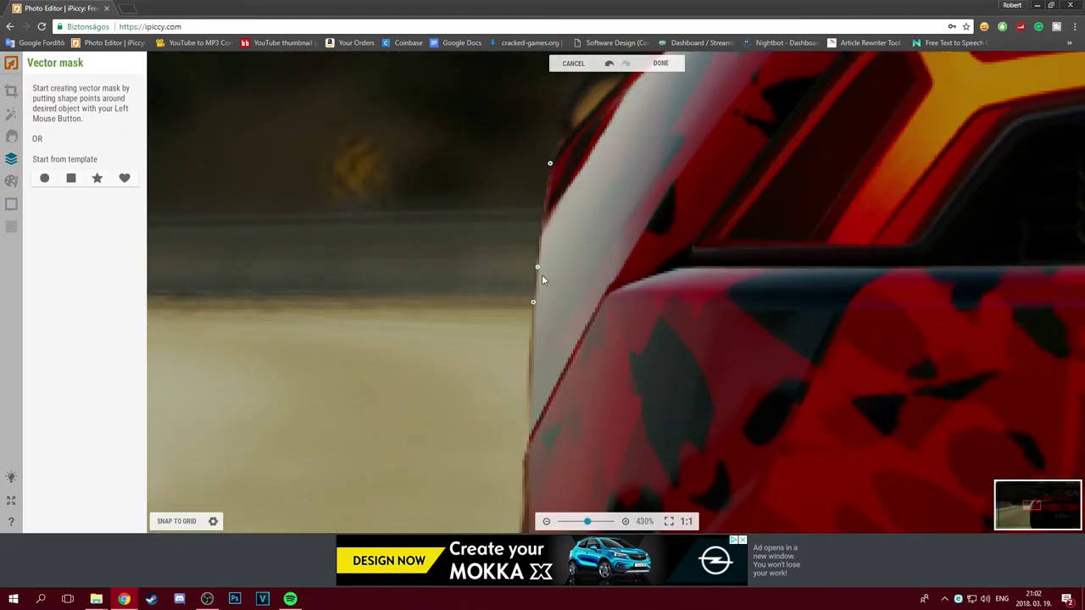
click(545, 212)
scroll(526, 444, down, 3)
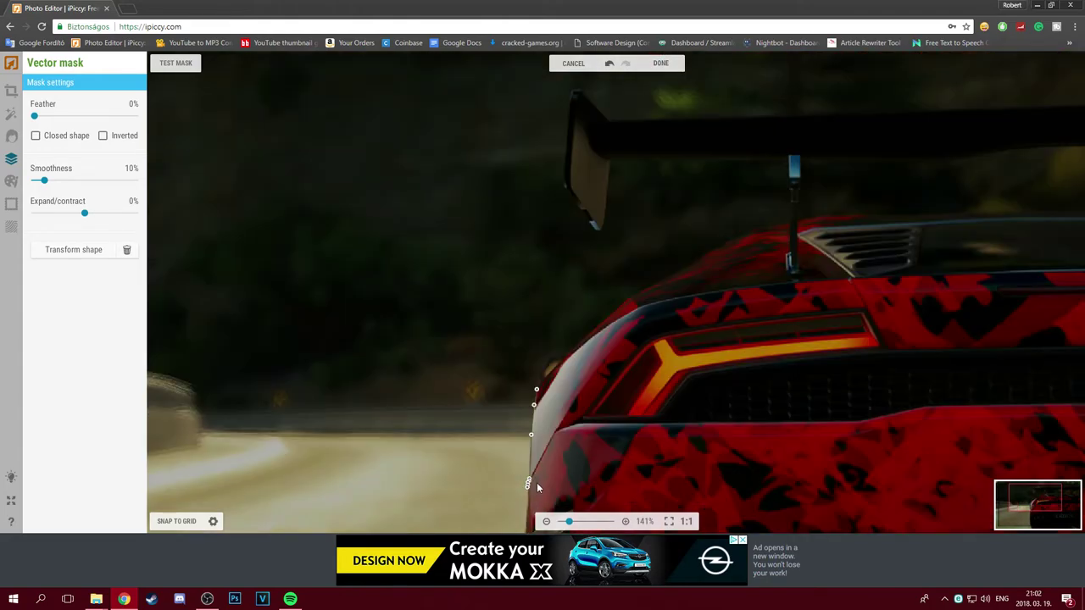
scroll(543, 157, up, 4)
scroll(452, 457, down, 3)
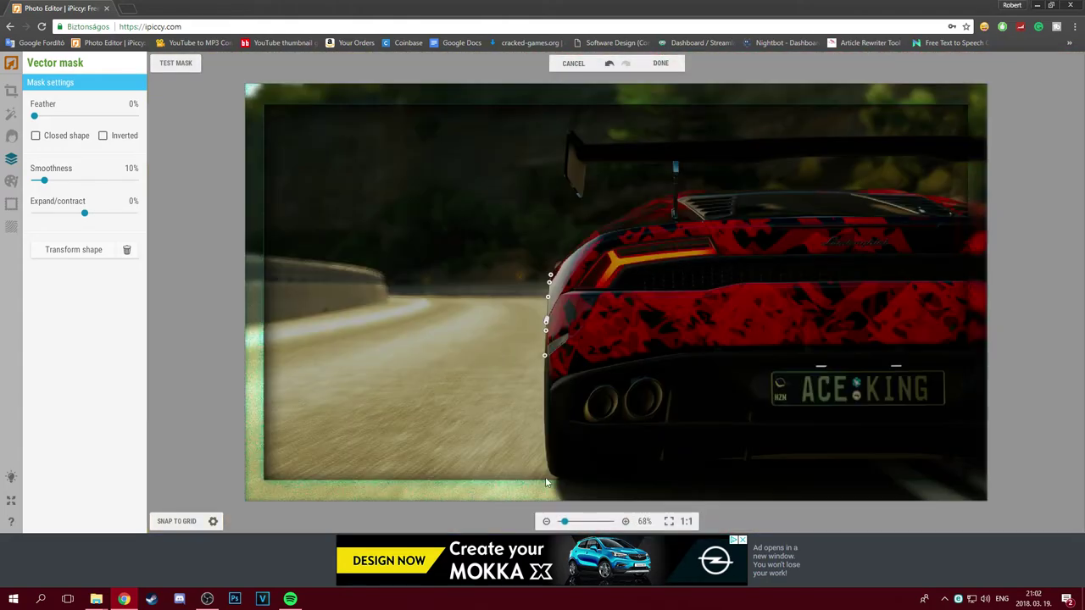
scroll(510, 299, up, 3)
click(510, 298)
scroll(487, 238, up, 2)
click(487, 464)
scroll(509, 396, down, 3)
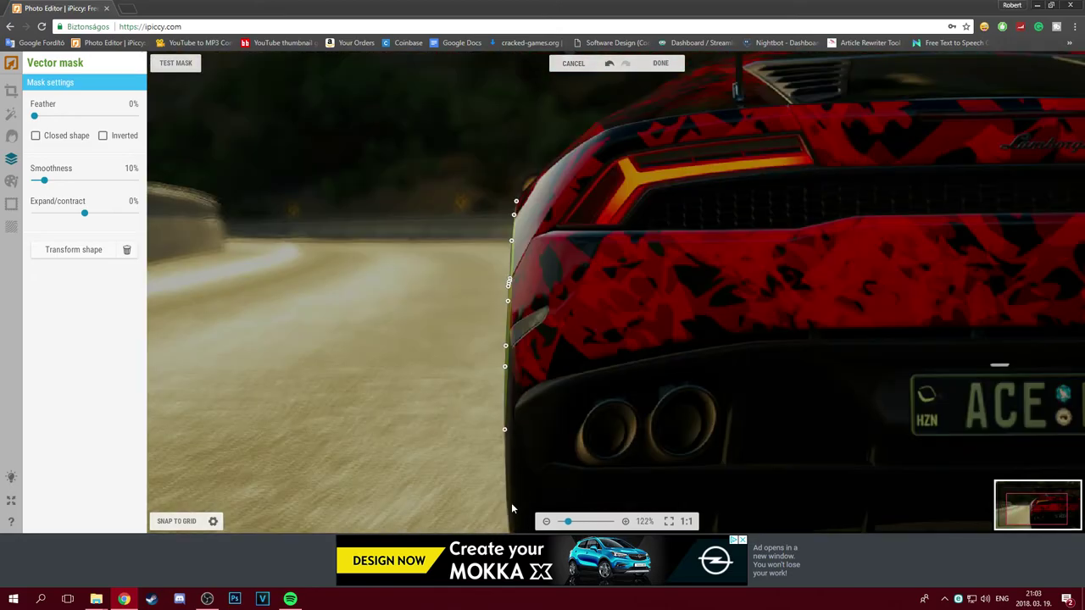
scroll(535, 481, up, 4)
scroll(530, 252, down, 3)
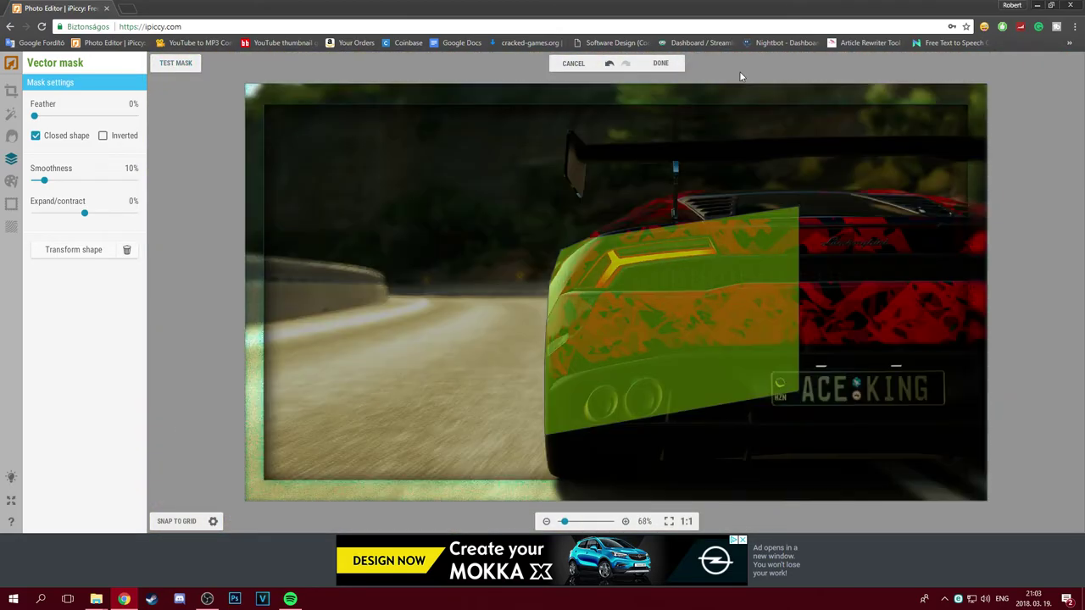
click(660, 63)
click(59, 82)
click(109, 189)
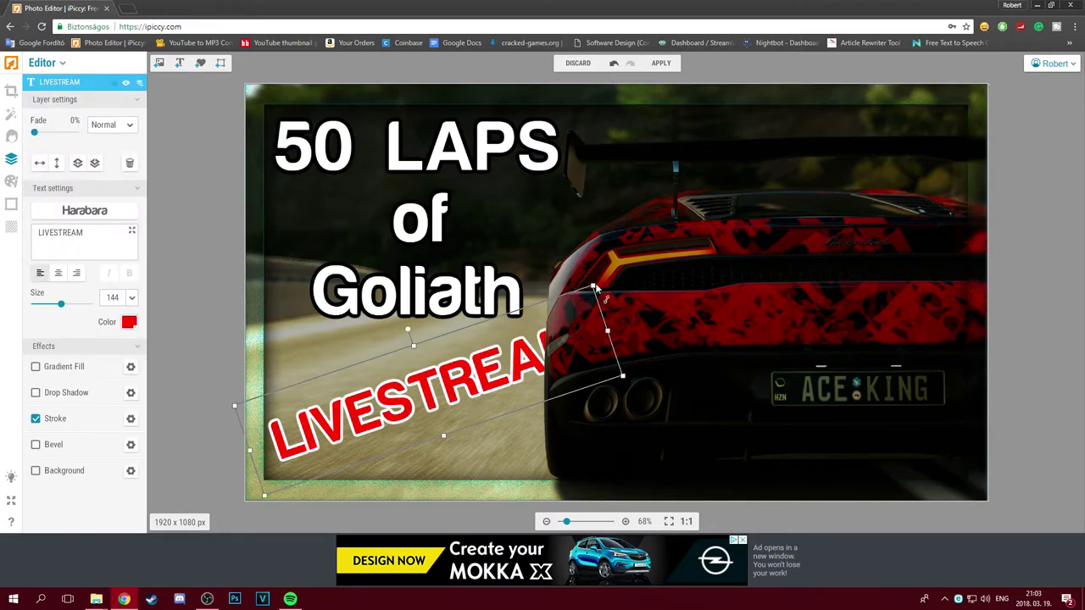
- Shrink LIVESTREAM to size 132 under Goliath, refit the car layer, and drag in the screenshot again
drag(568, 307, 903, 297)
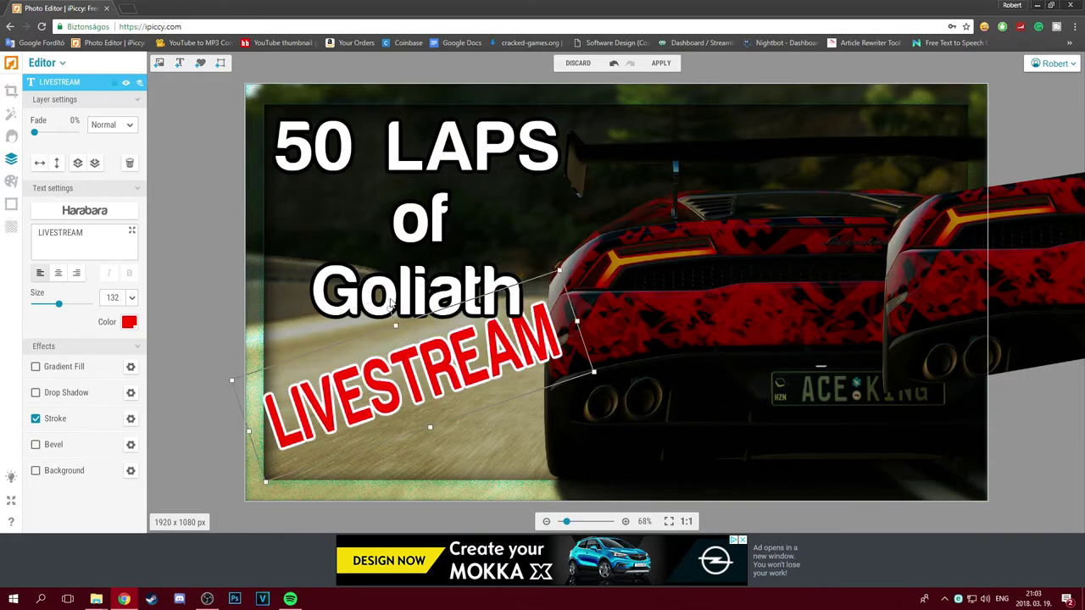
right_click(794, 330)
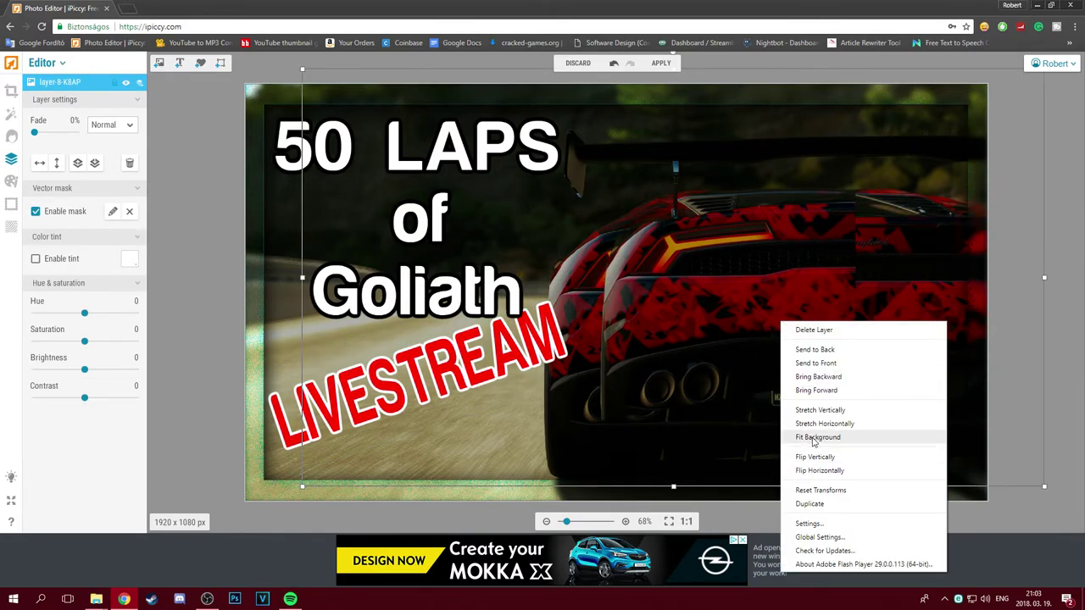
click(814, 438)
drag(327, 399, 318, 404)
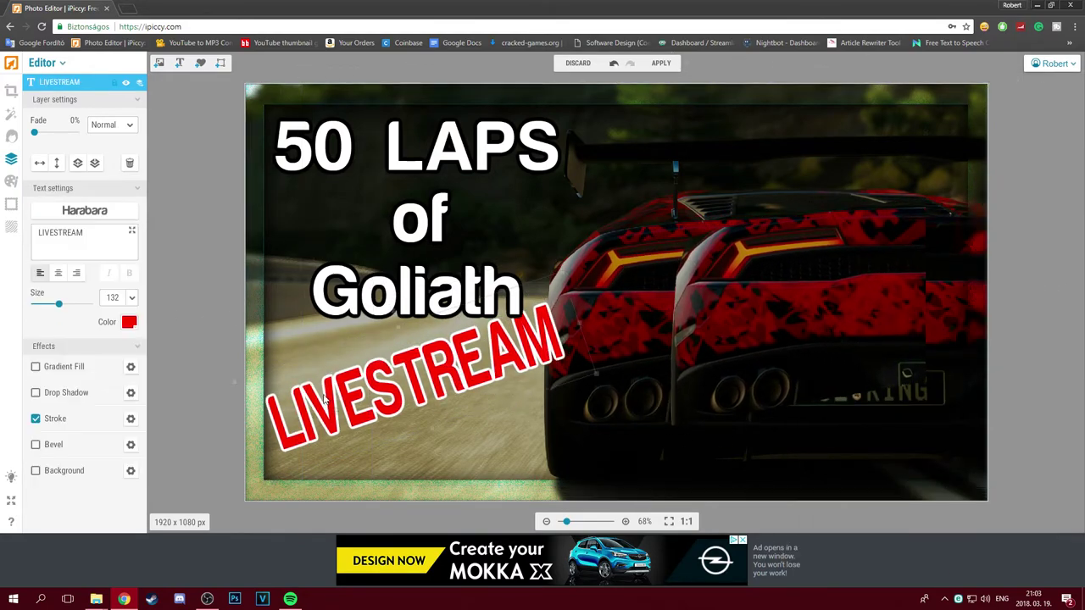
right_click(756, 335)
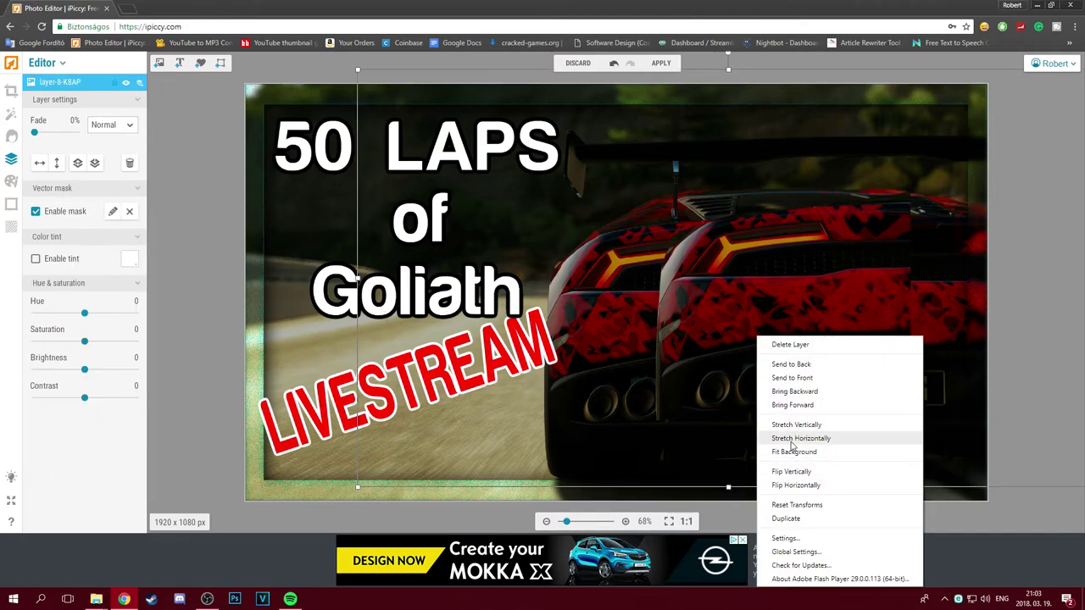
click(790, 458)
drag(59, 144, 427, 175)
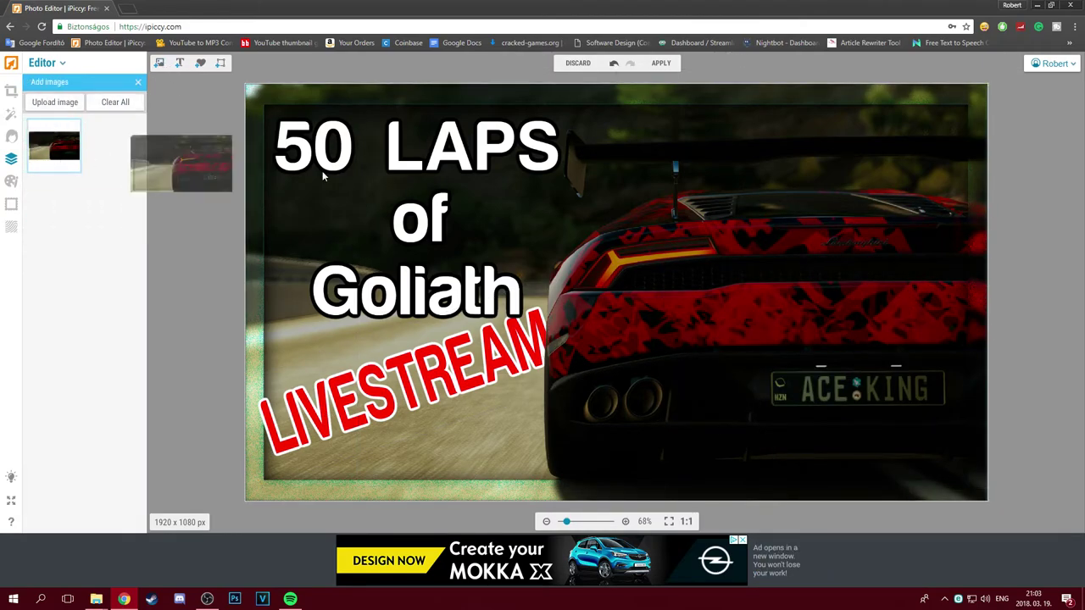
- Fit the new screenshot layer to the canvas, vector-mask it around the car, and select the lower car layer
right_click(427, 176)
click(462, 292)
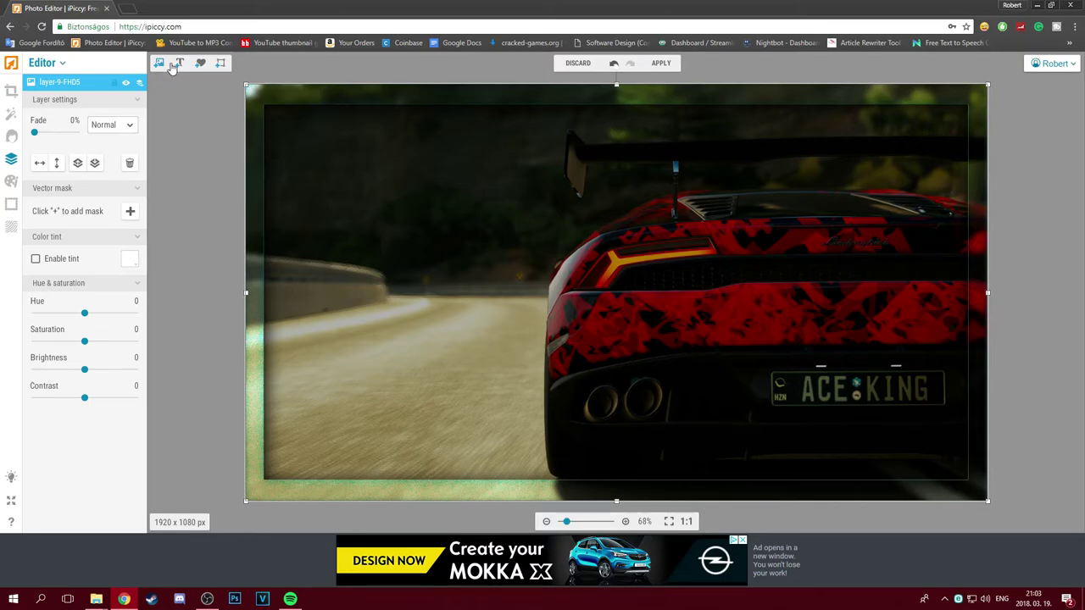
click(129, 212)
scroll(252, 90, up, 3)
scroll(275, 235, up, 7)
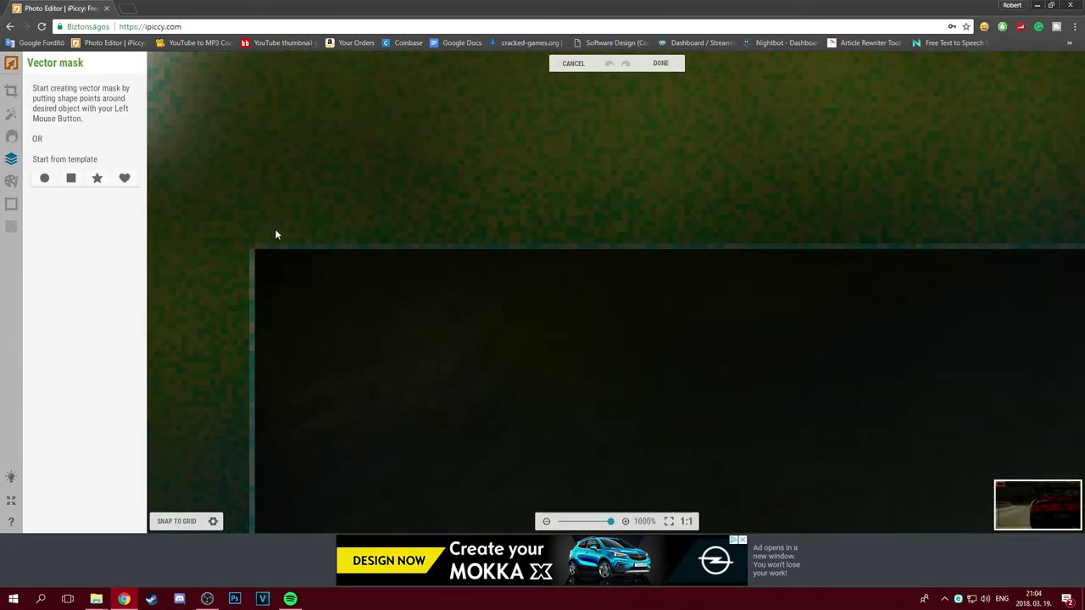
scroll(255, 252, down, 10)
scroll(254, 475, up, 8)
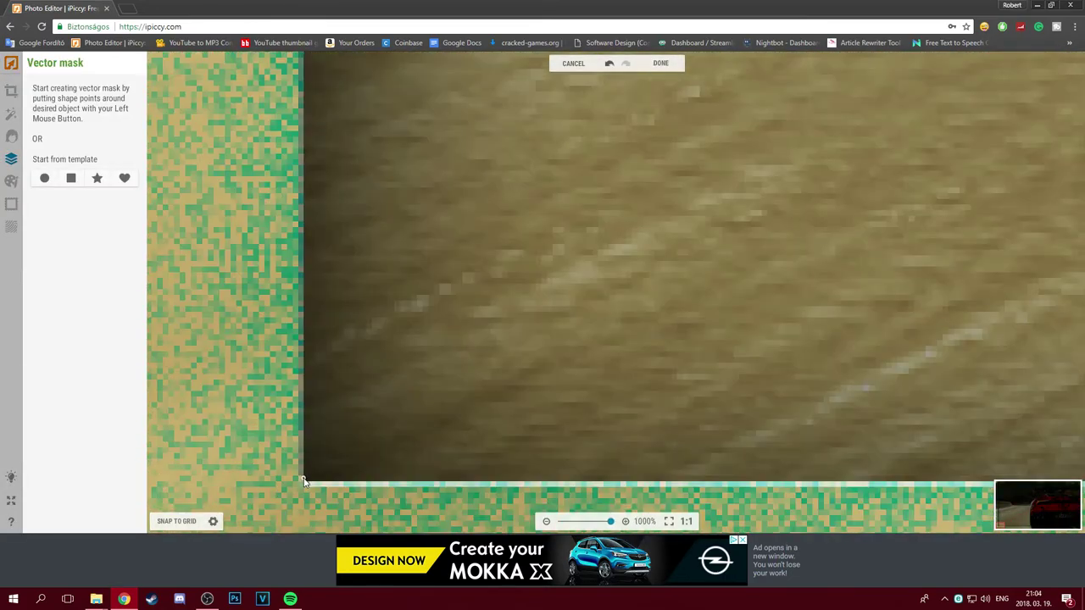
scroll(262, 485, down, 4)
scroll(263, 486, down, 4)
click(660, 63)
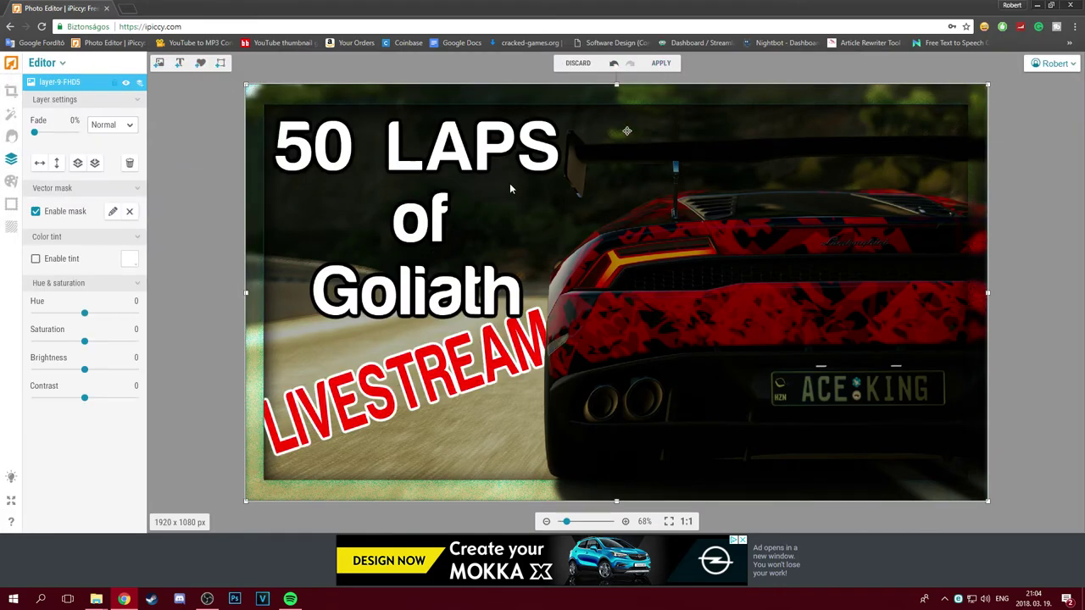
click(60, 81)
click(76, 172)
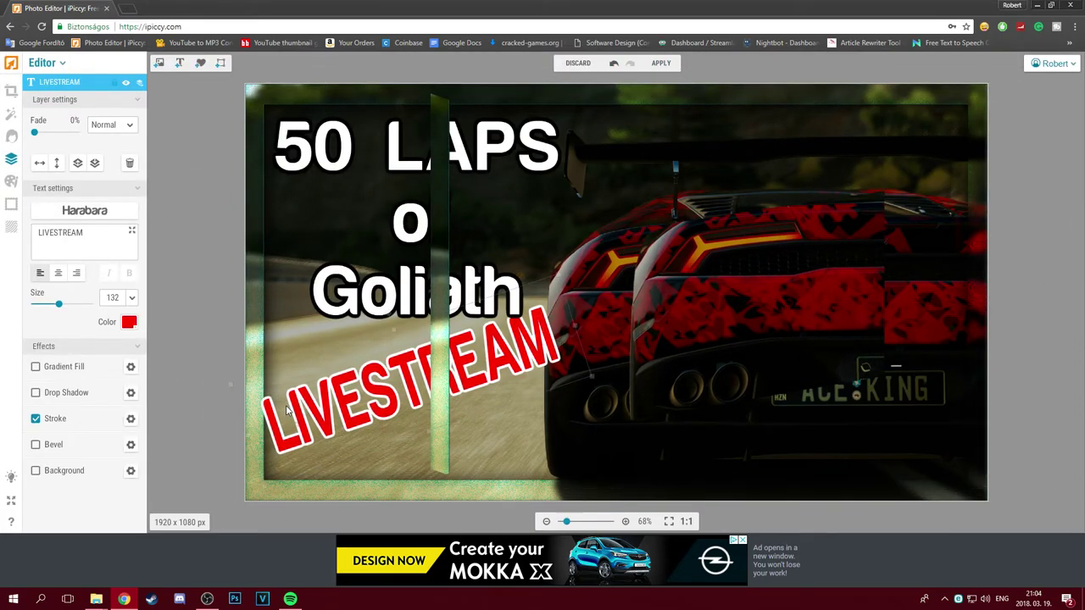
- Remove the shifted duplicate car layer and reselect the Goliath and LIVESTREAM texts
right_click(809, 296)
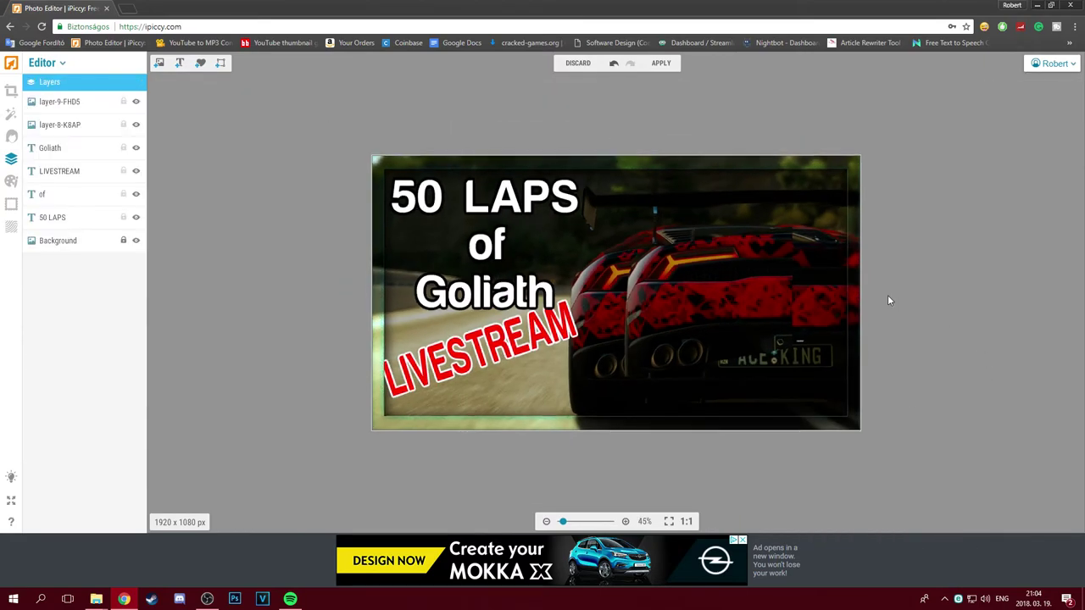
right_click(888, 295)
click(904, 413)
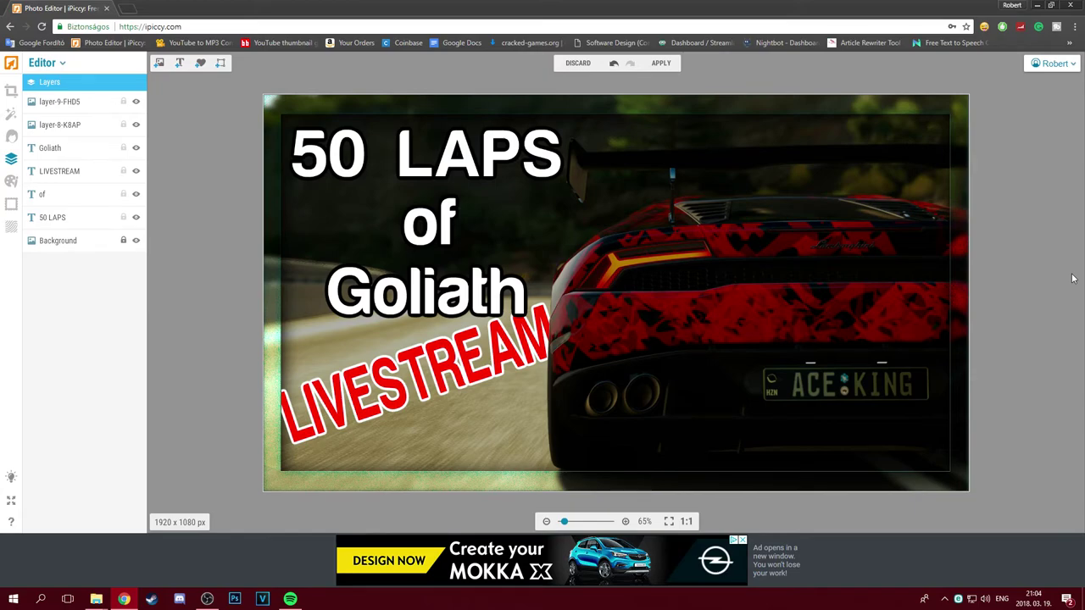
click(527, 284)
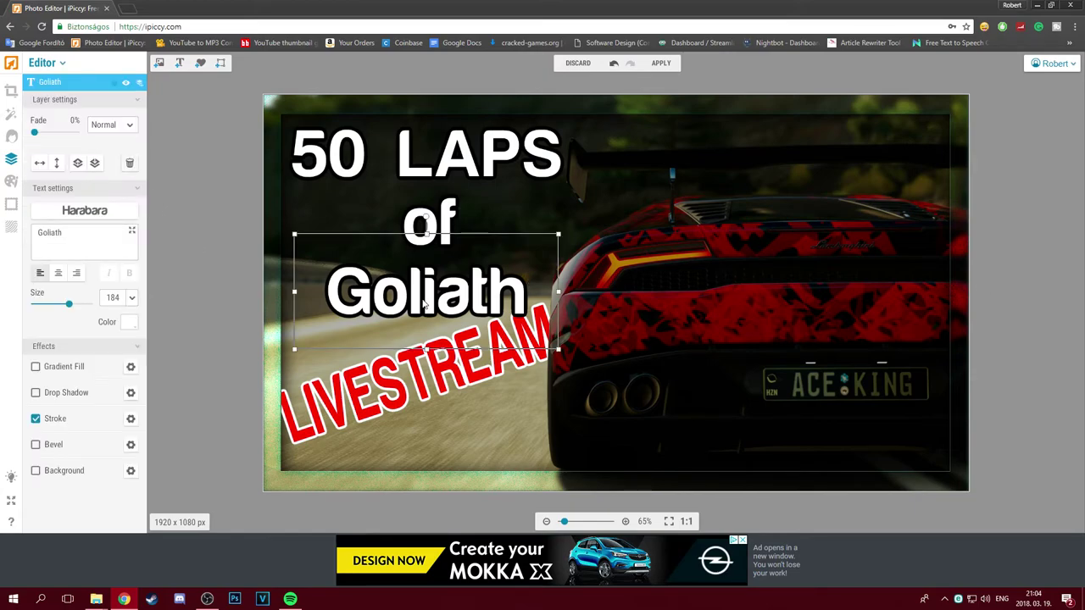
drag(415, 288, 612, 289)
click(367, 297)
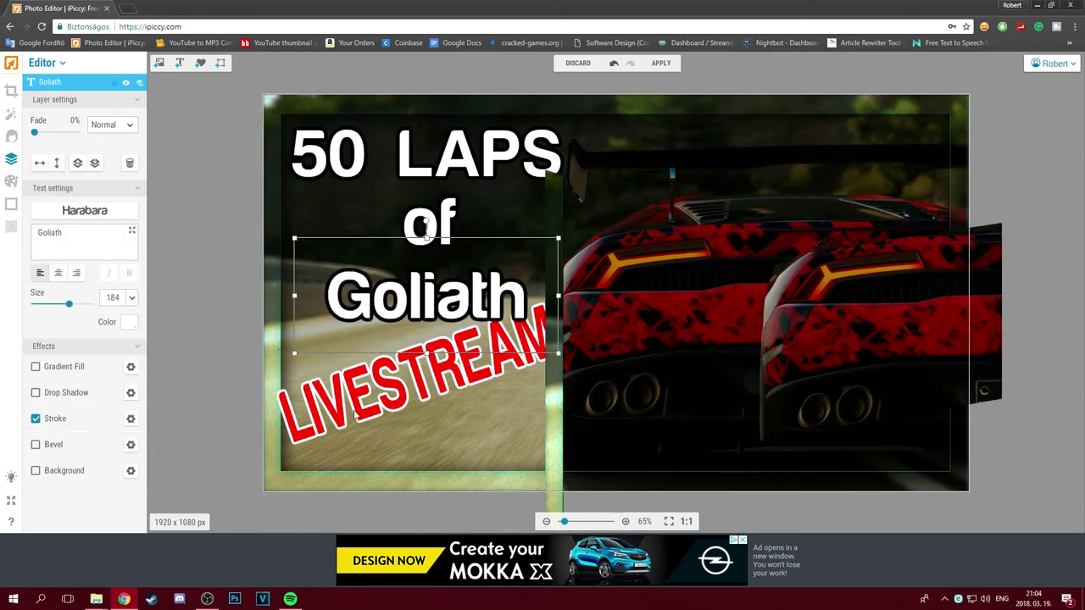
click(415, 390)
- Duplicate the car layer, refit the lower copy to the canvas, and apply the layer edits
right_click(848, 243)
right_click(525, 213)
click(551, 395)
click(550, 222)
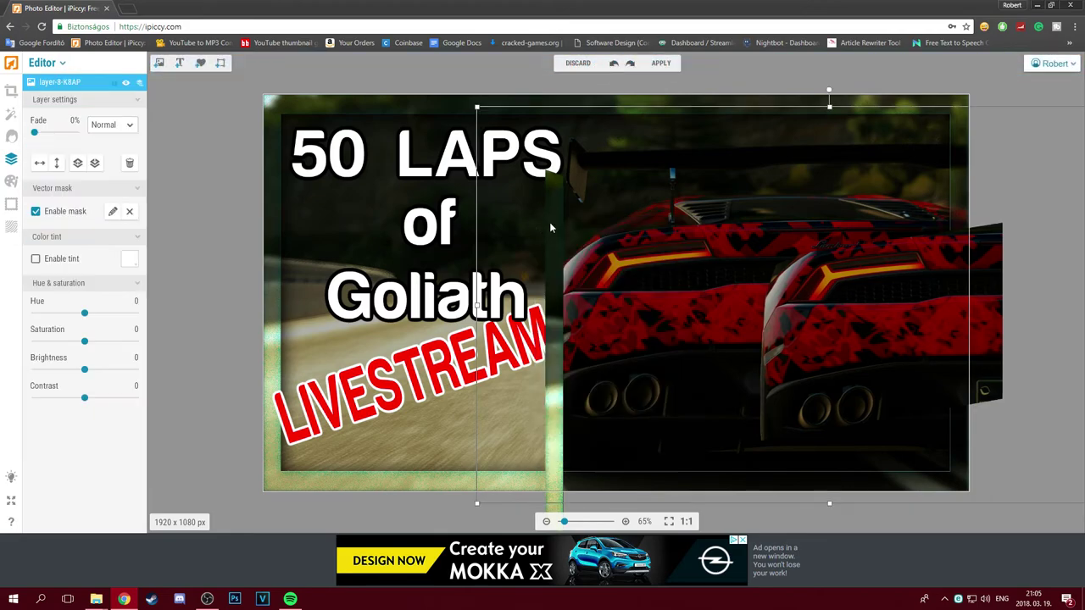
right_click(651, 224)
click(686, 334)
right_click(984, 309)
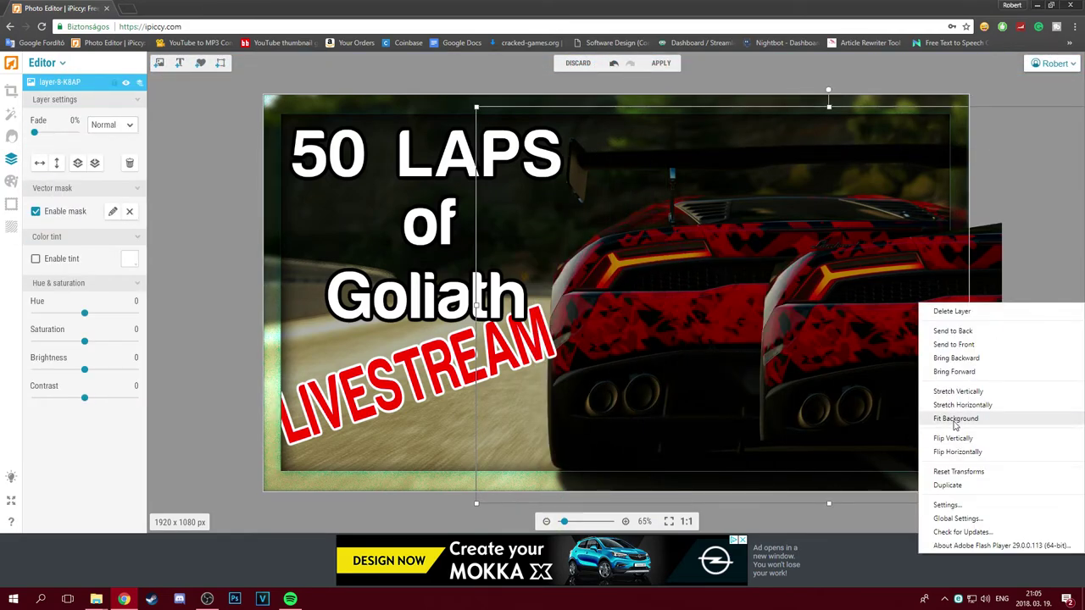
click(978, 435)
scroll(942, 356, down, 5)
scroll(942, 356, up, 4)
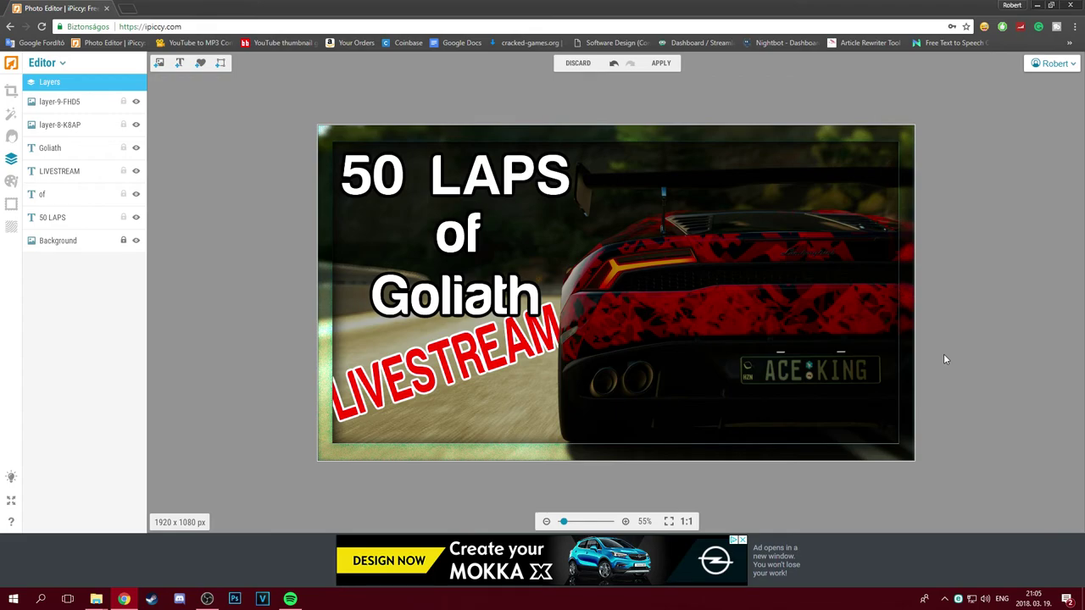
scroll(946, 356, up, 1)
click(661, 63)
- Save the thumbnail to the computer as 'Stream Thumbnail' JPG at Highest quality and close it
click(631, 326)
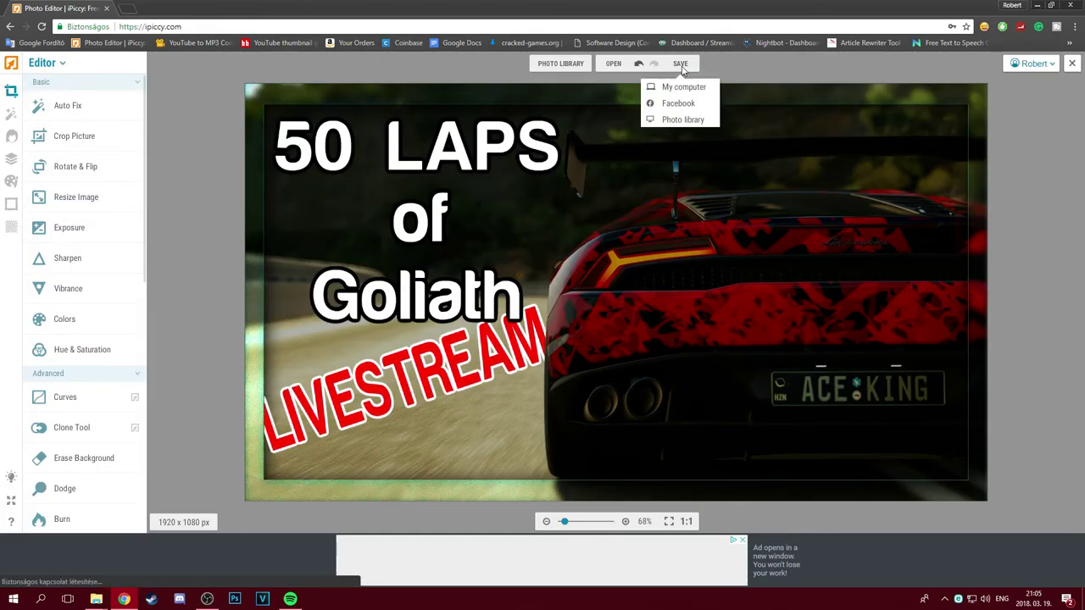
click(684, 87)
text(Stream)
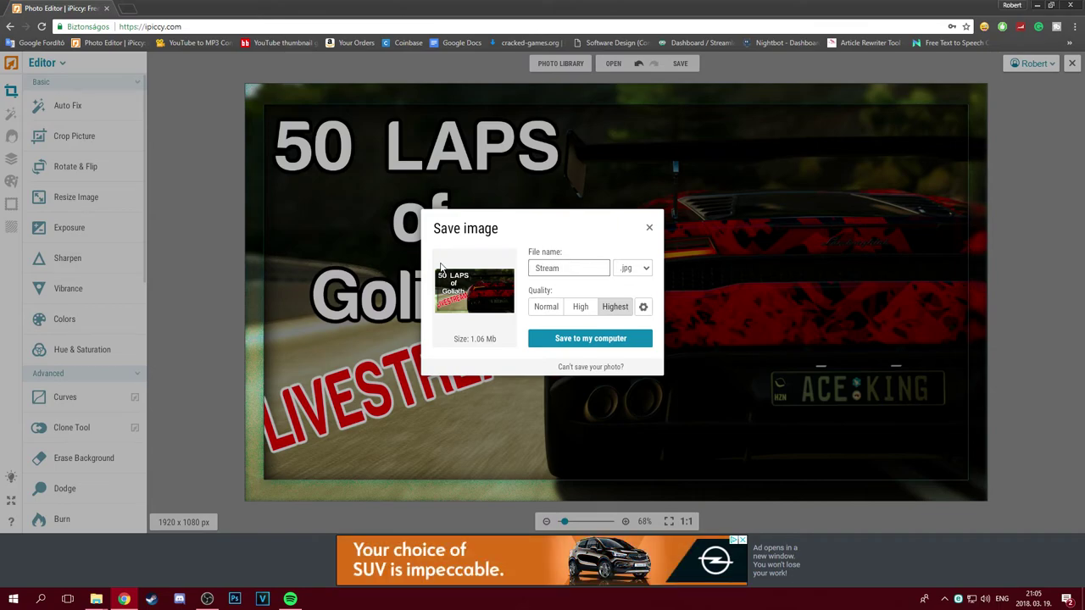
text( Thumbnail)
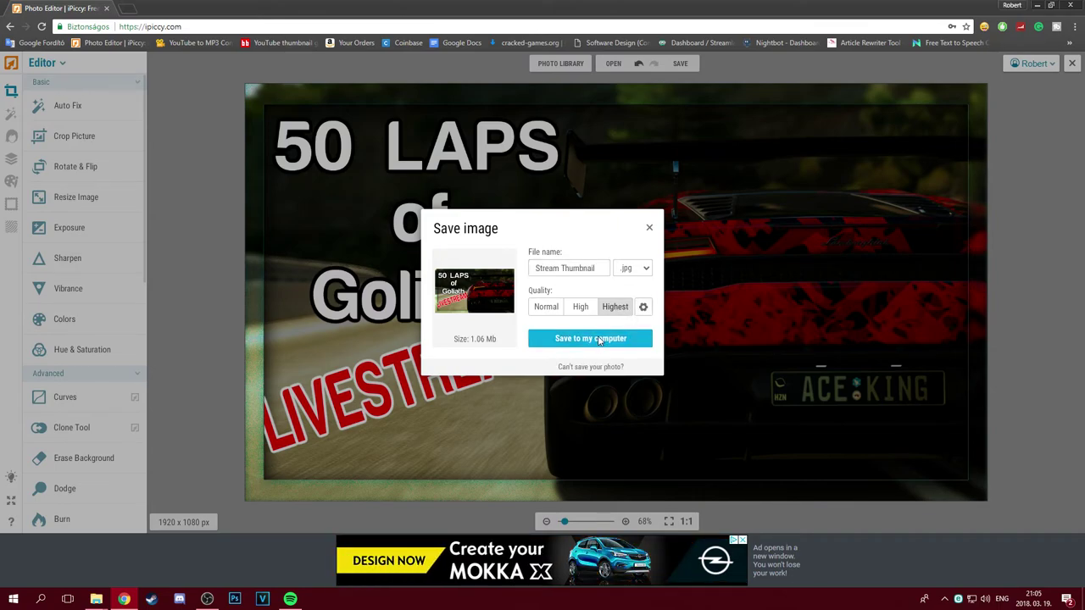
click(581, 338)
click(519, 354)
click(386, 441)
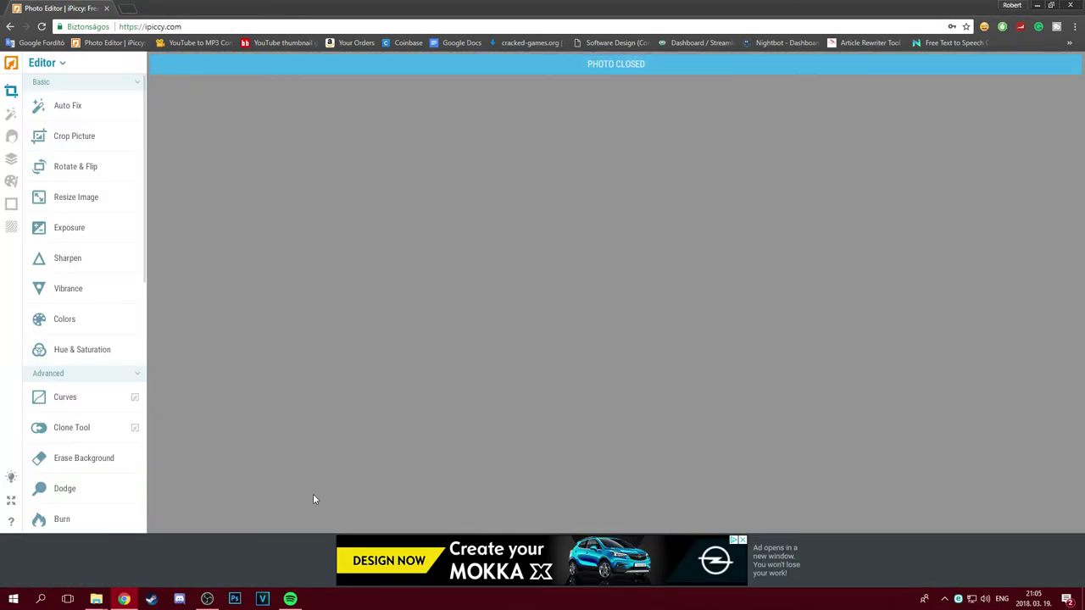
click(124, 599)
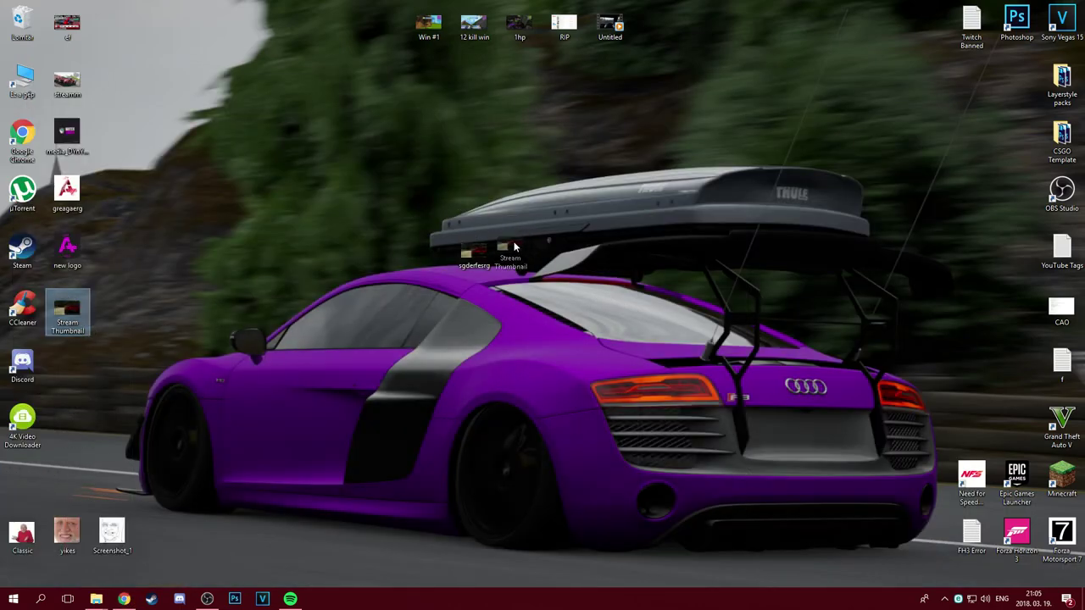
- Open the Stream Thumbnail JPG from the desktop in the Photos viewer
double_click(519, 258)
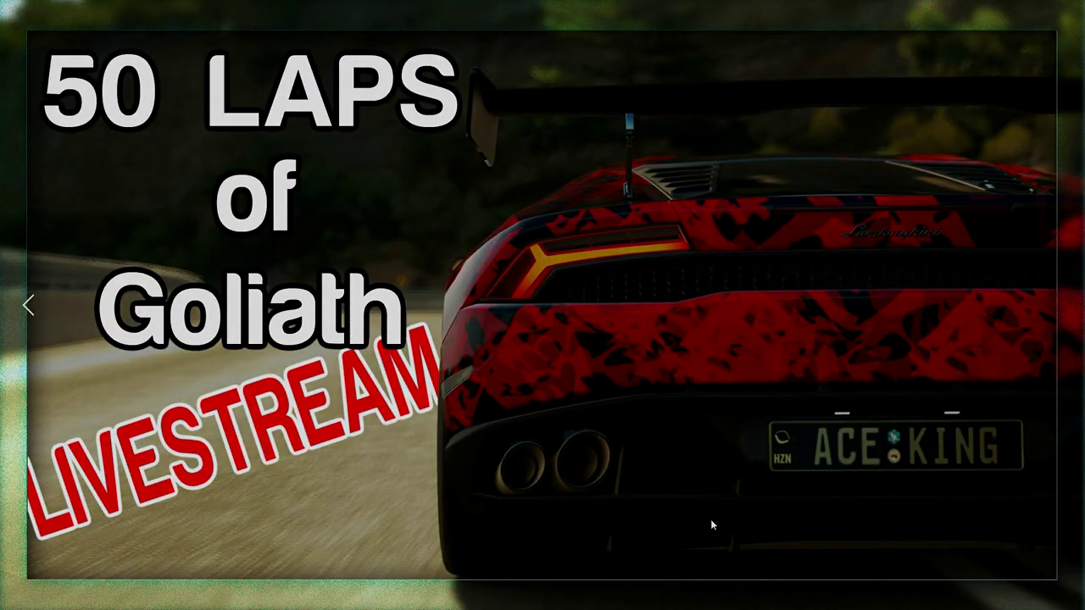